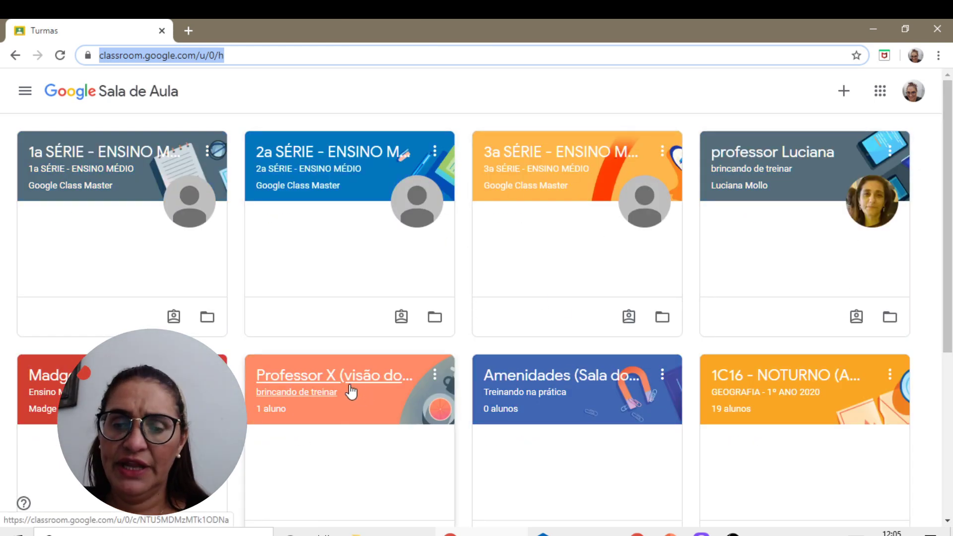
# - Open the class "Professor X (visão do aluno)" and show its Atividades page
pyautogui.click(347, 390)
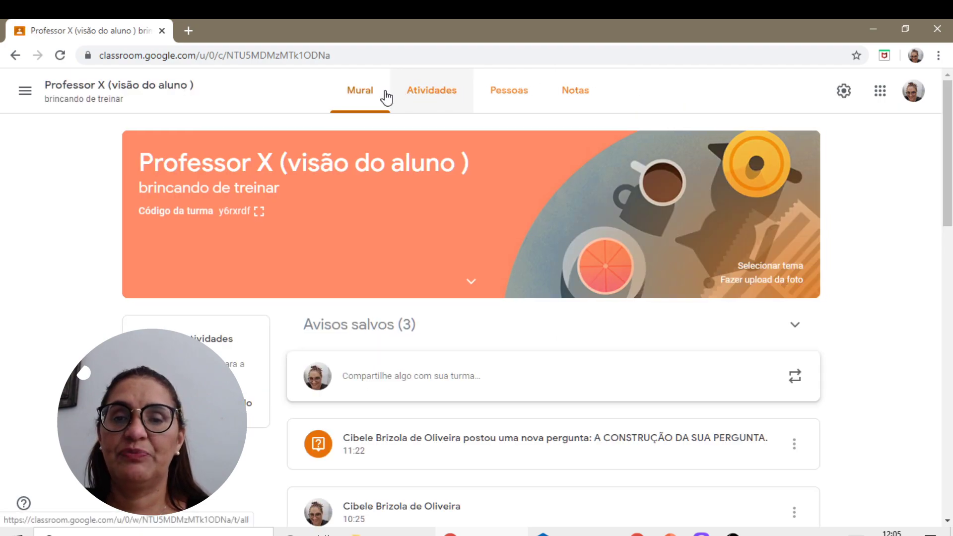
pyautogui.click(435, 92)
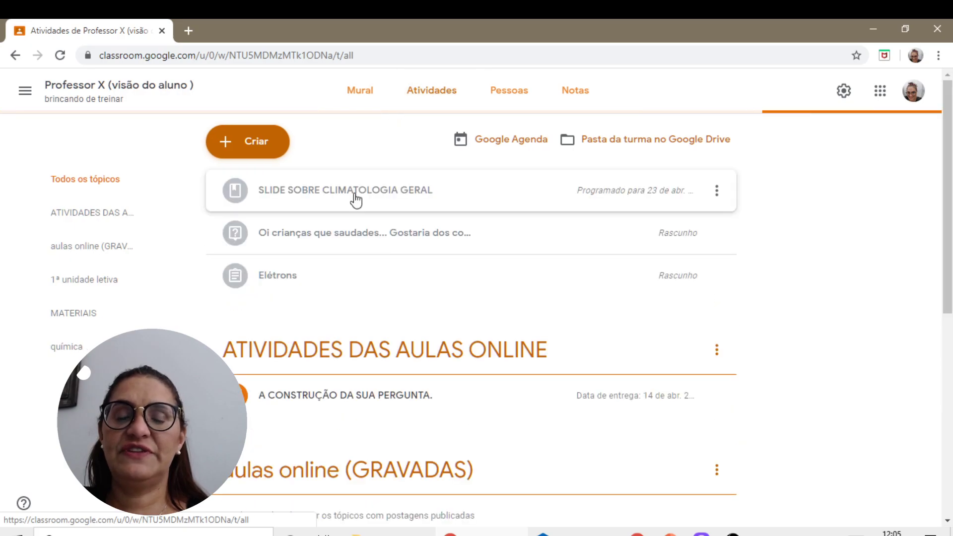
# - Create a new question for the class with Resposta curta as the answer type
pyautogui.click(263, 155)
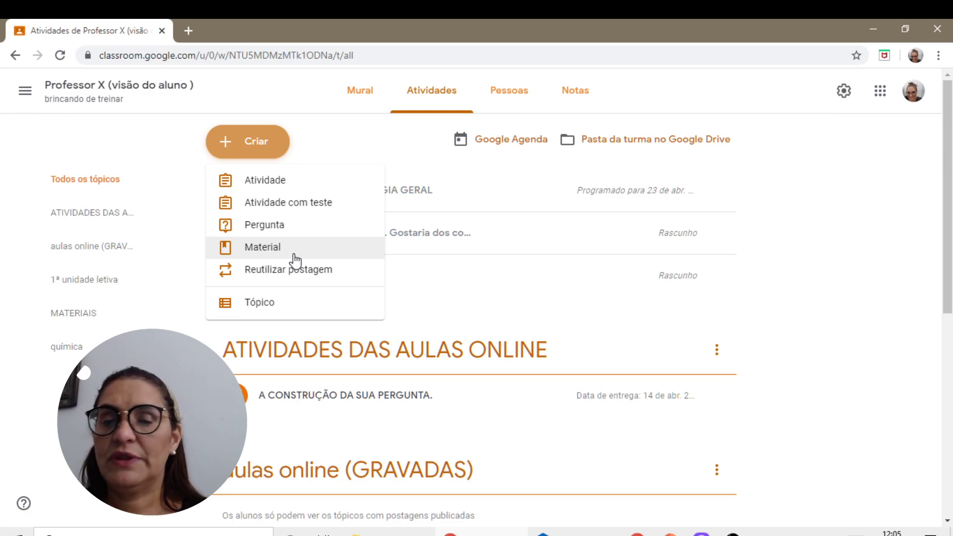
pyautogui.click(286, 227)
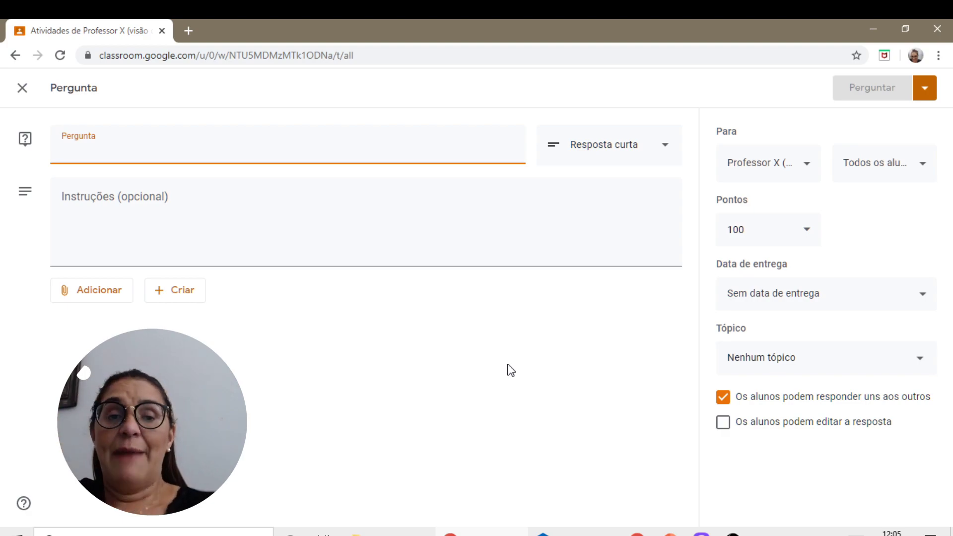
pyautogui.click(665, 157)
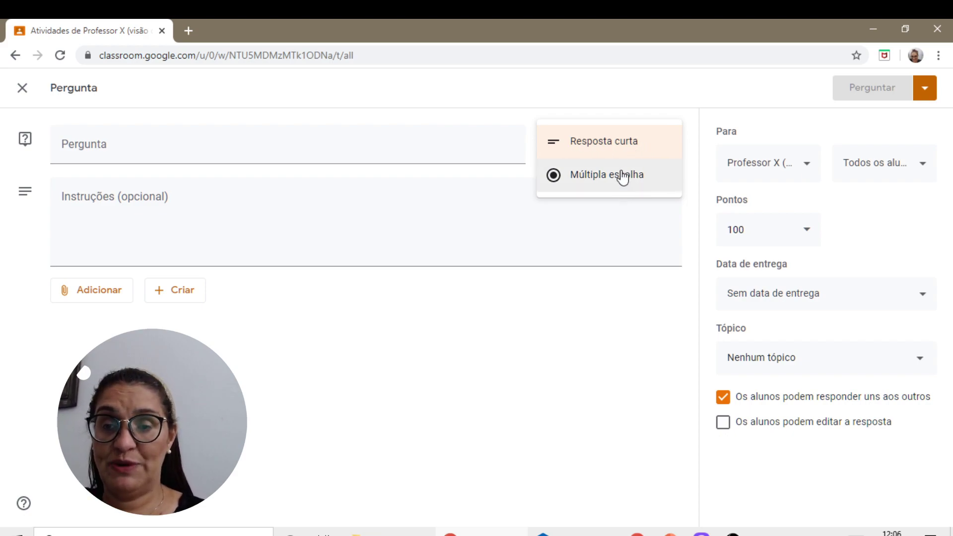
pyautogui.click(622, 148)
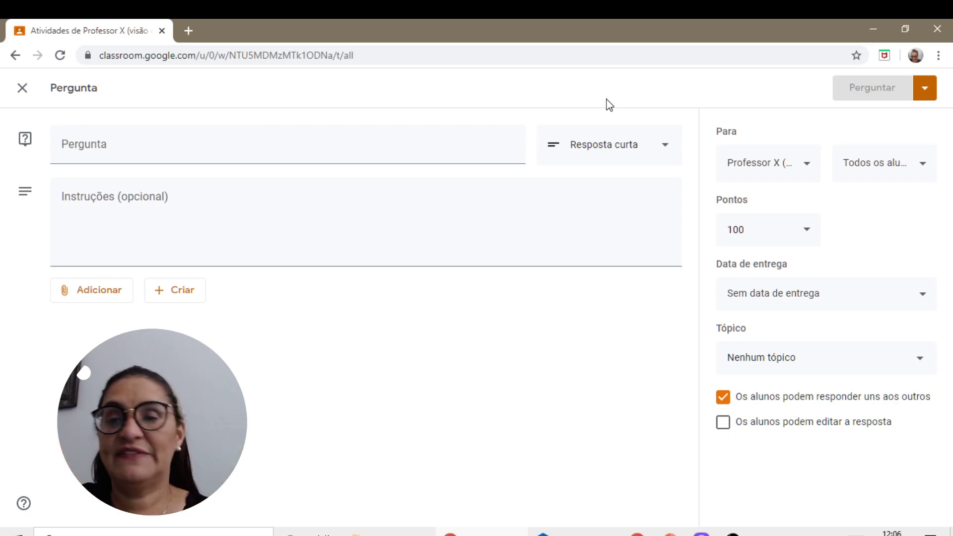
# - Enter "A PERGUNTA SOBRE A AULA EFETUADA" as the question and "RESPONDA DE" as its instructions
pyautogui.click(378, 157)
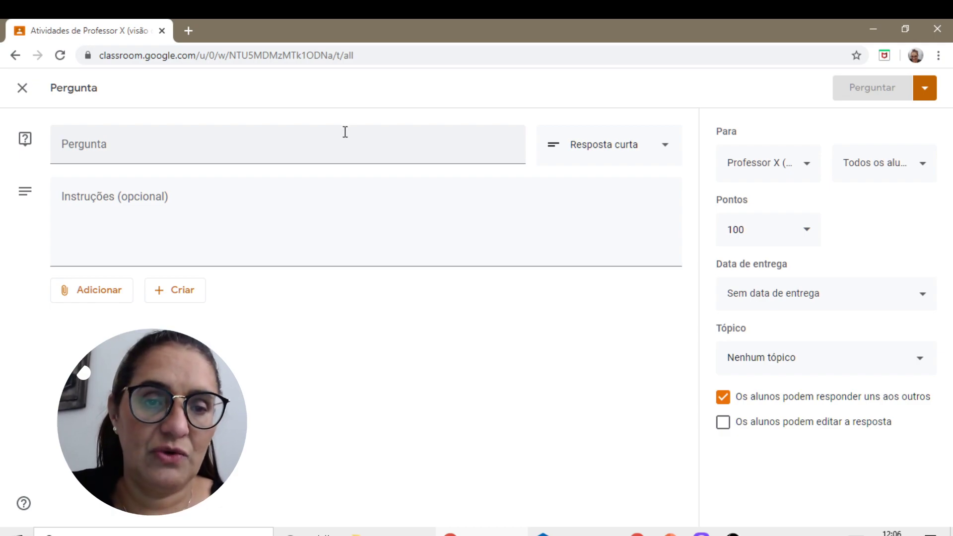
pyautogui.click(134, 147)
pyautogui.write('A PERGUNTA SOBRE A AULA EFETUADA')
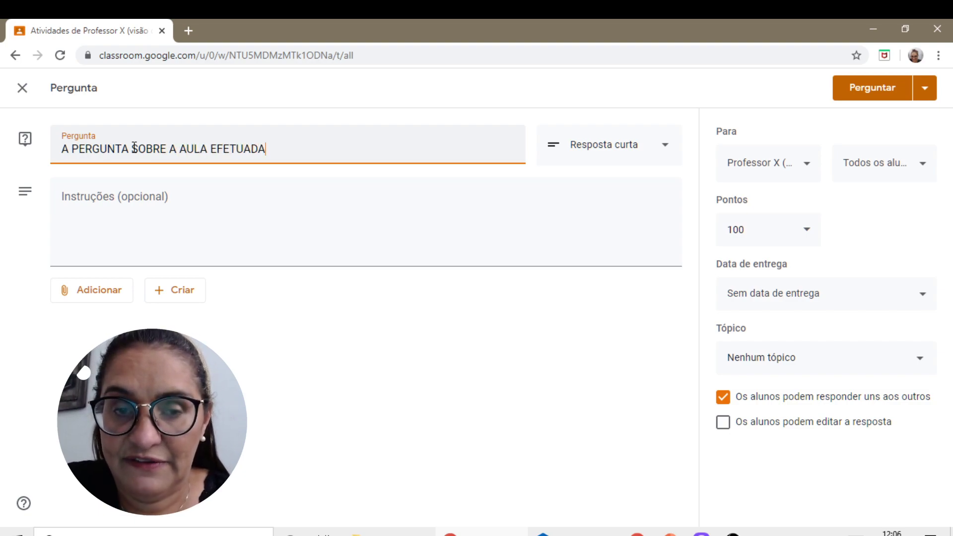
pyautogui.click(133, 148)
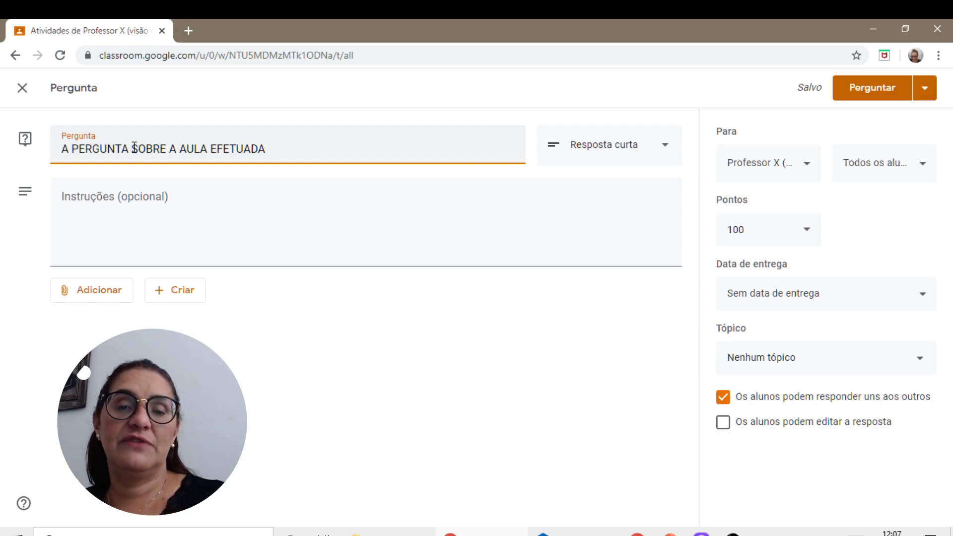
pyautogui.click(170, 208)
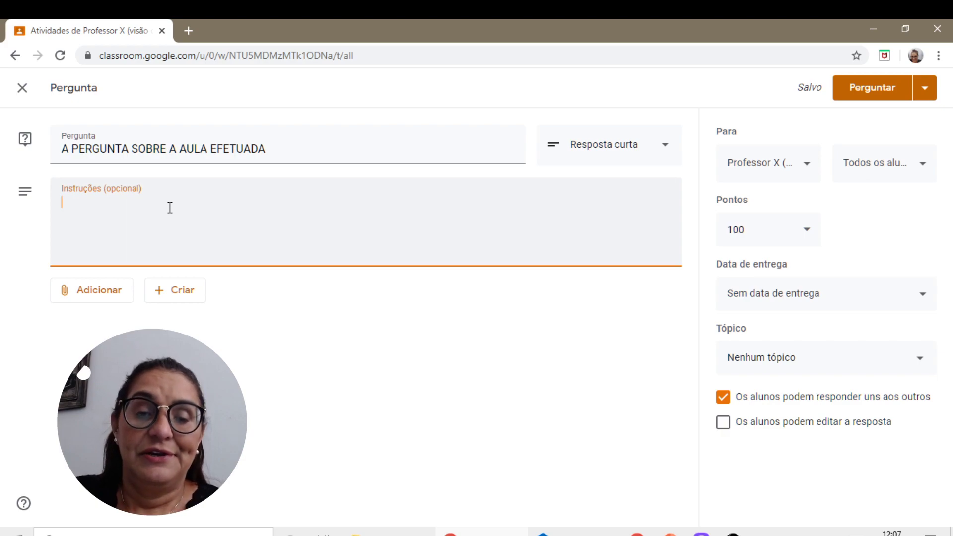
pyautogui.write('RESPONDA DE')
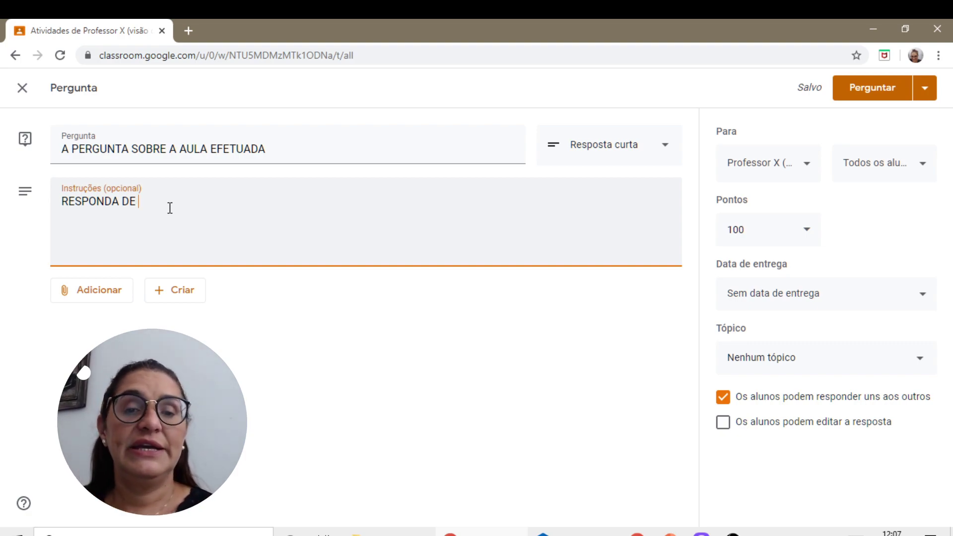
# - Add the line "A AULA ESTÁ" below the instructions text and delete it again
pyautogui.click(115, 294)
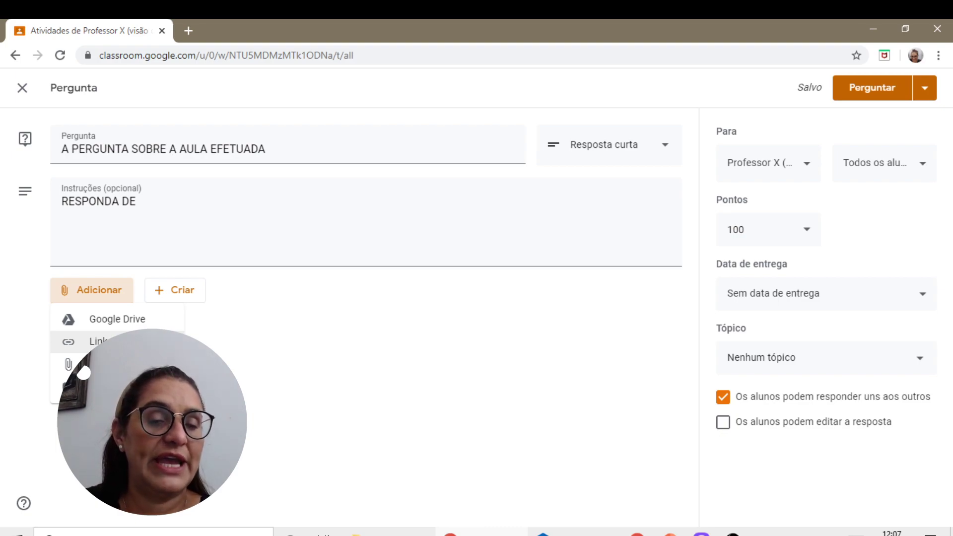
pyautogui.click(161, 223)
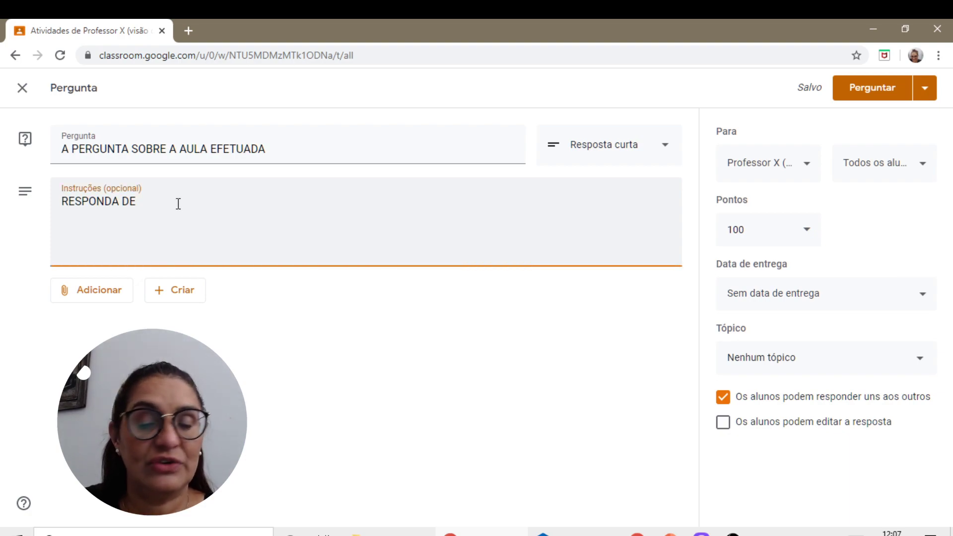
pyautogui.press('Return')
pyautogui.press('Return')
pyautogui.write('A A')
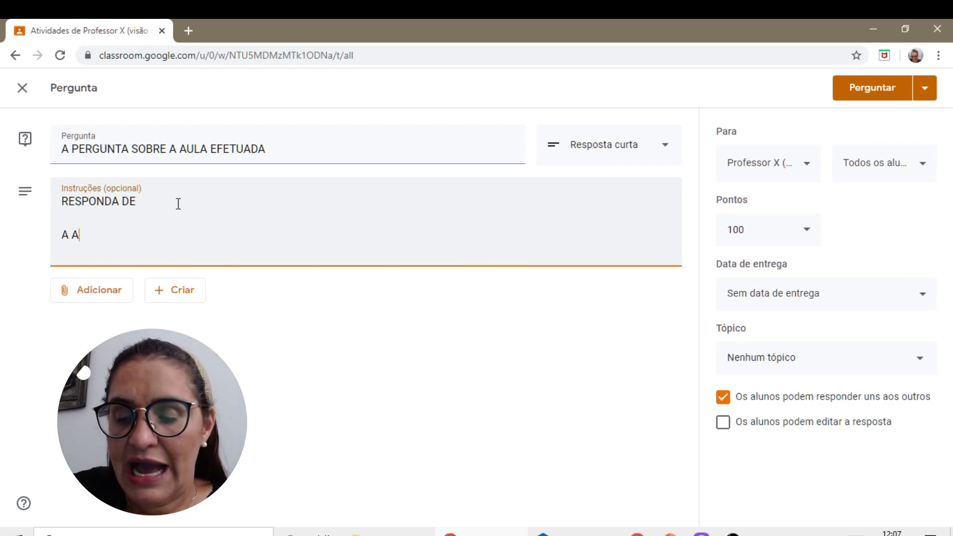
pyautogui.write('ULA ESTÁ')
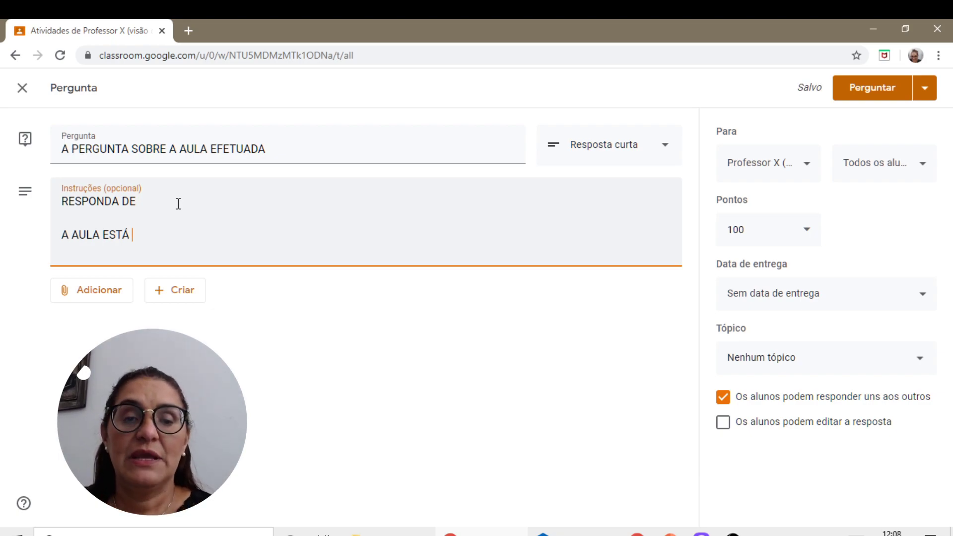
pyautogui.moveTo(147, 238); pyautogui.dragTo(39, 240)
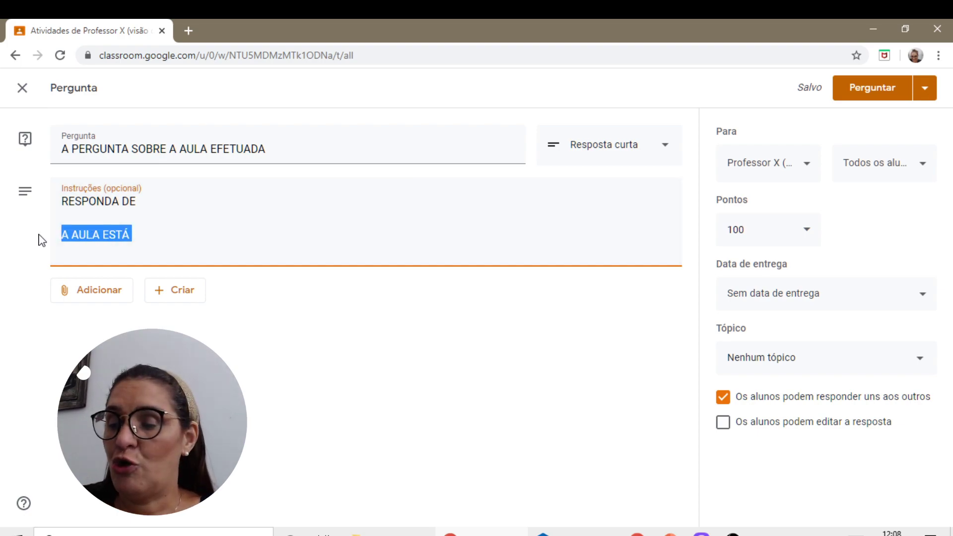
pyautogui.press('BackSpace')
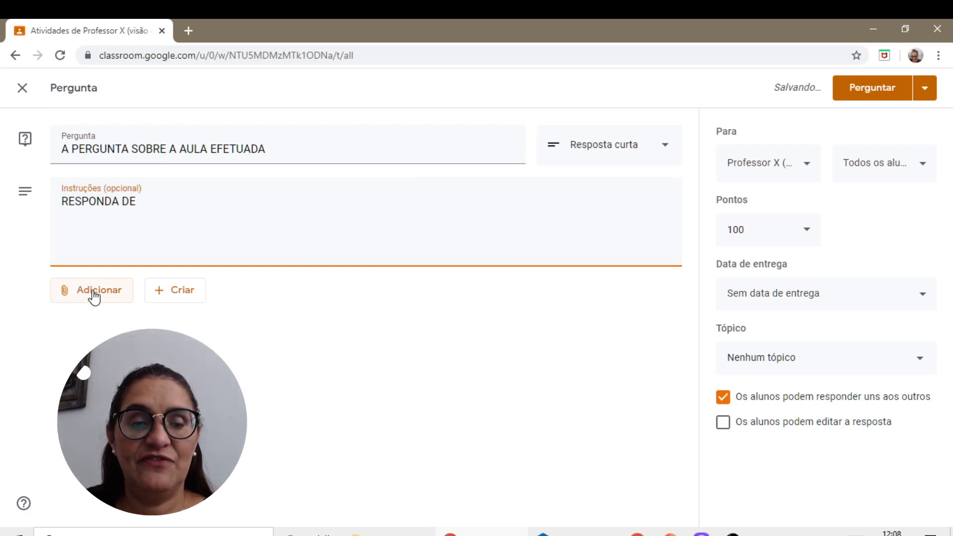
# - Review the attachment options and the list of classes the question can be sent to
pyautogui.click(94, 293)
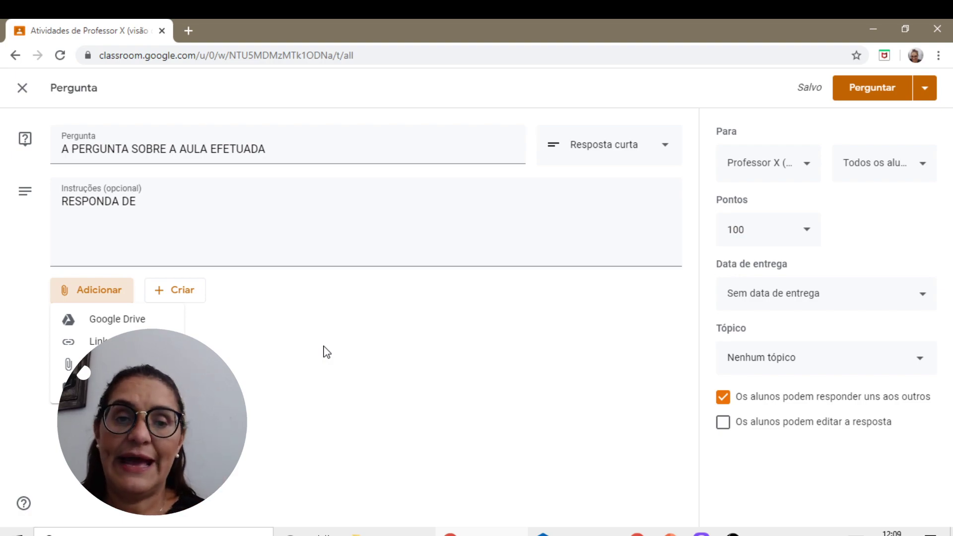
pyautogui.click(283, 234)
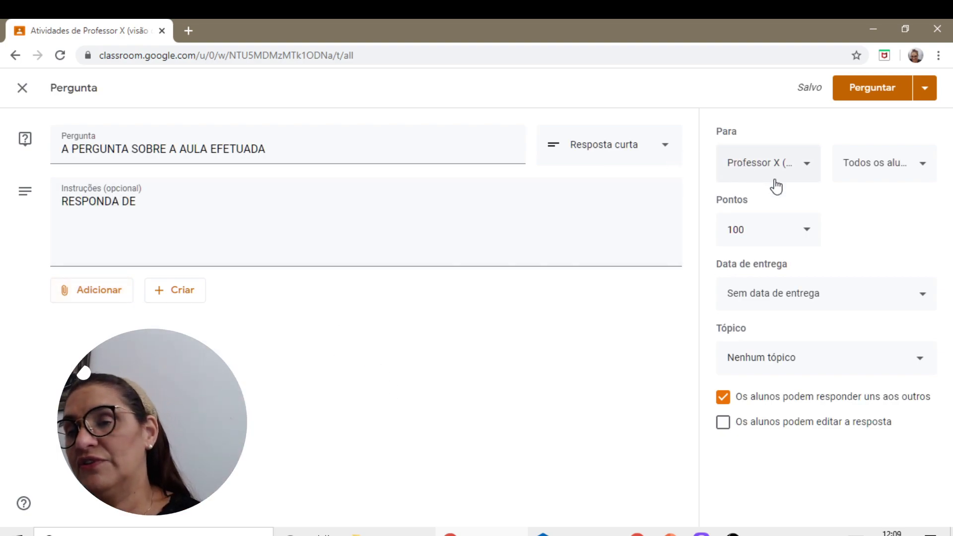
pyautogui.click(801, 176)
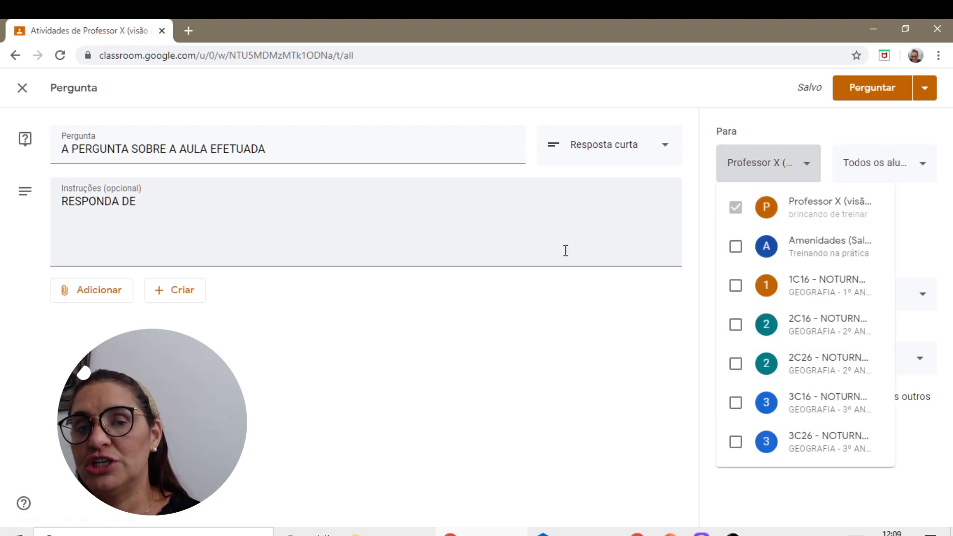
pyautogui.click(579, 347)
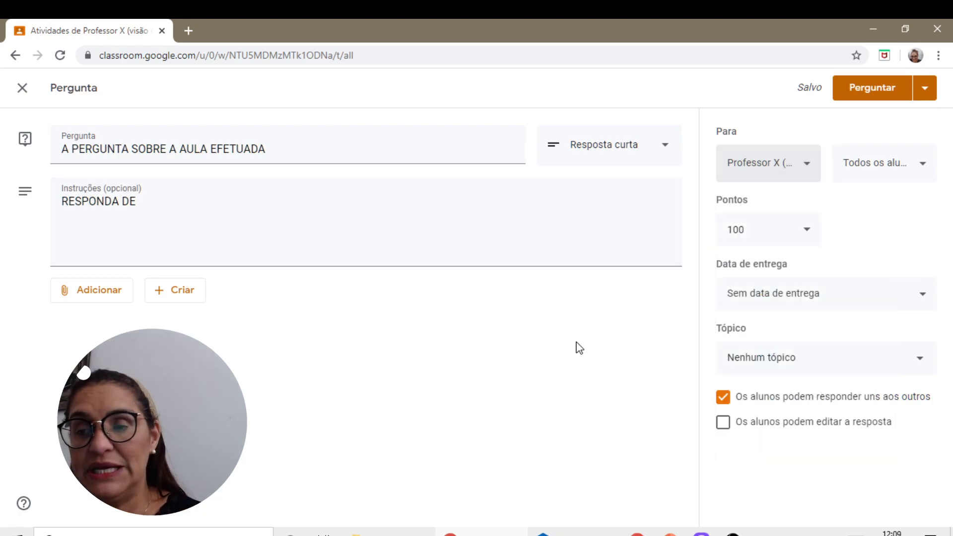
pyautogui.click(788, 176)
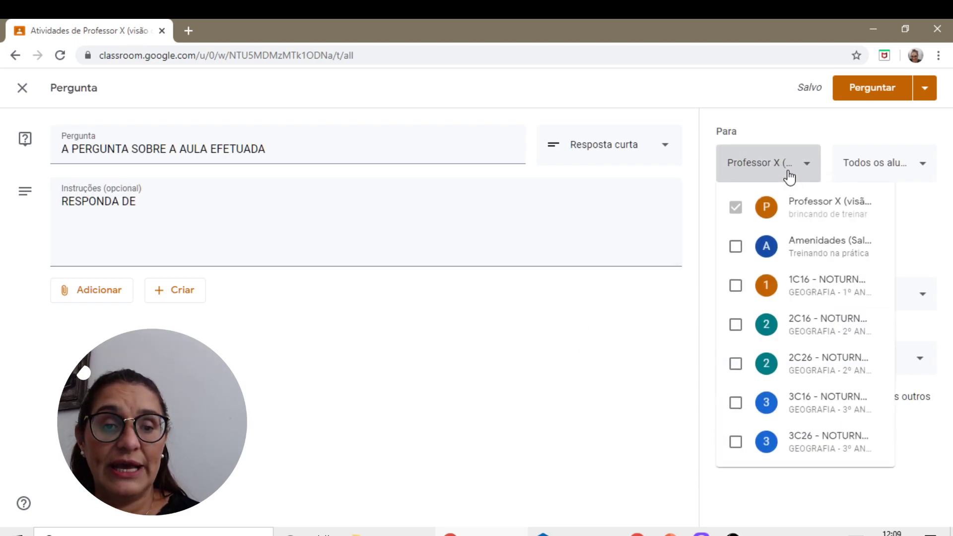
pyautogui.click(262, 220)
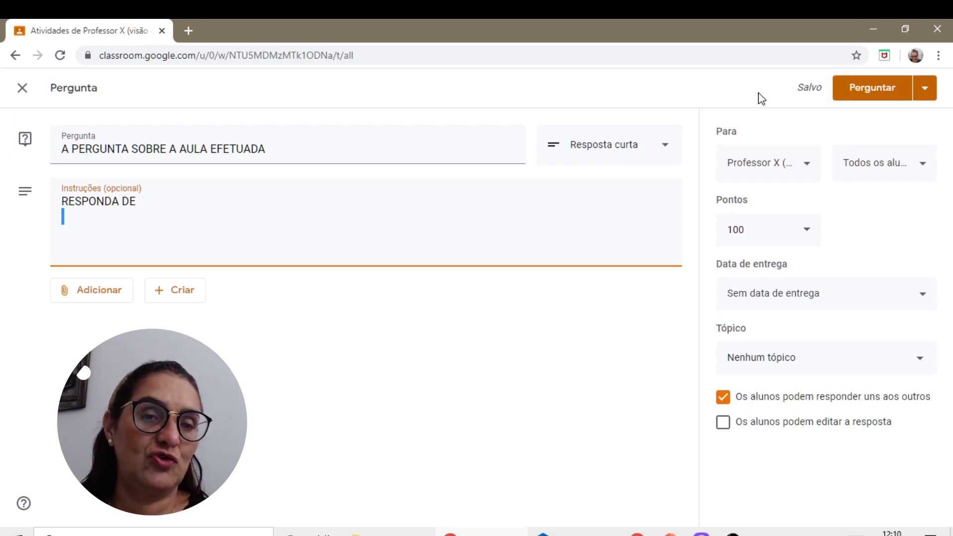
# - Discard the draft of the question "A PERGUNTA SOBRE A AULA EFETUADA"
pyautogui.click(925, 95)
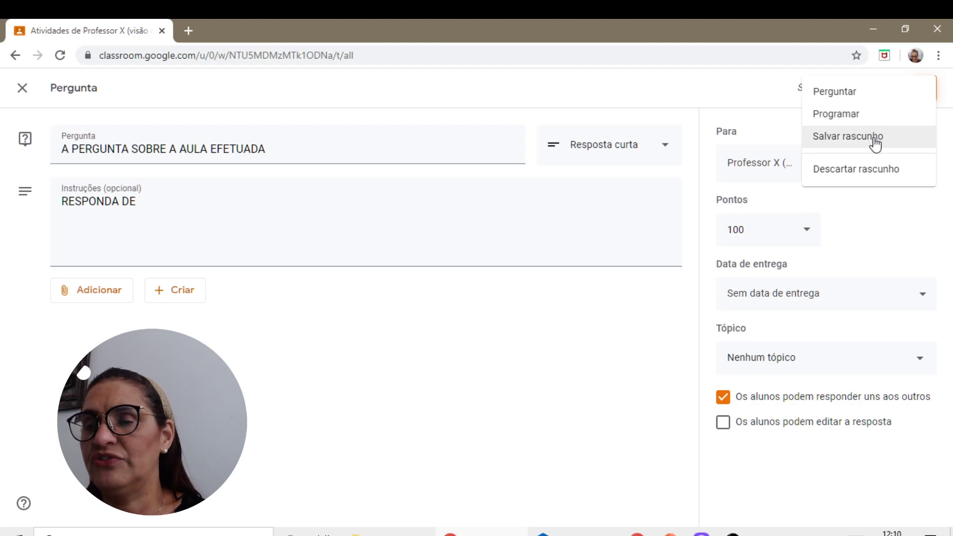
pyautogui.click(931, 172)
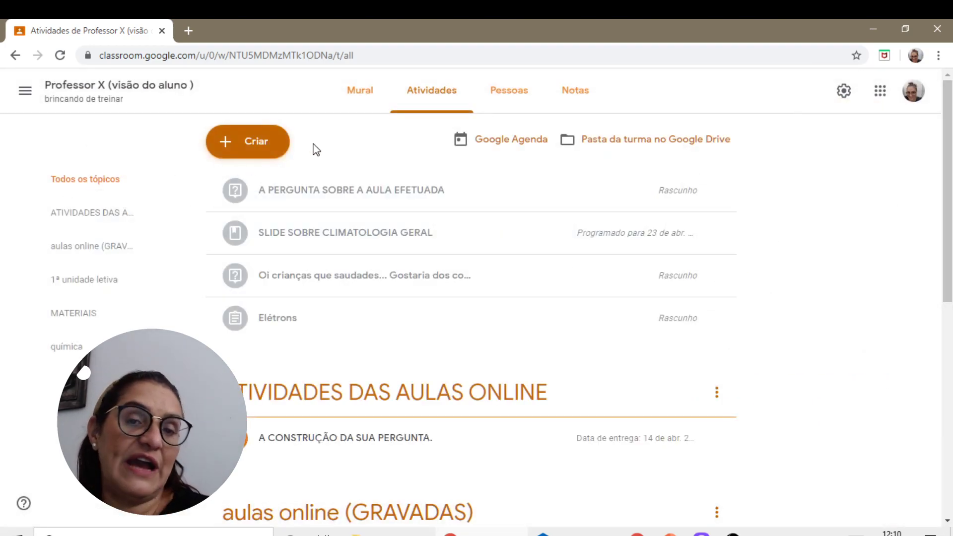
# - Create a new question for the class with the text "PERGUNTA ELABORADA"
pyautogui.click(248, 144)
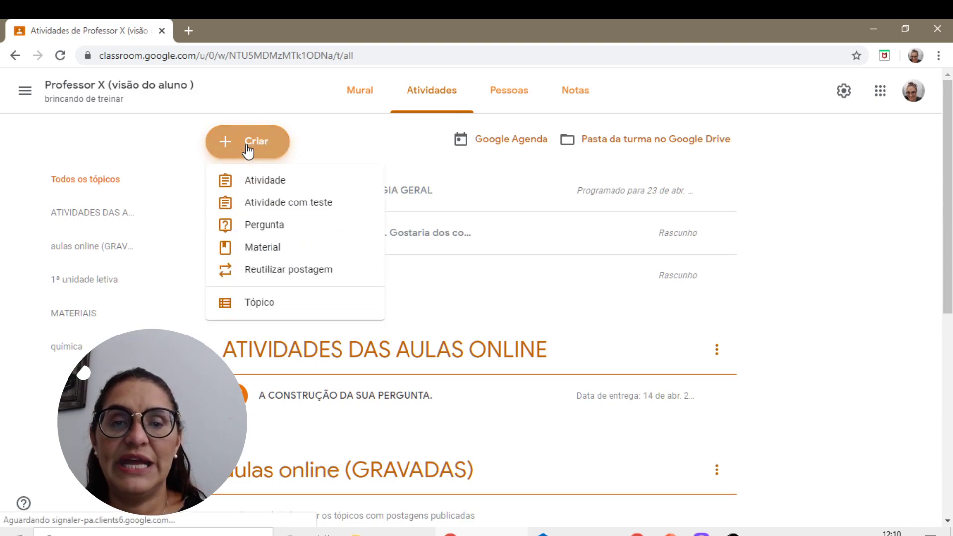
pyautogui.click(276, 228)
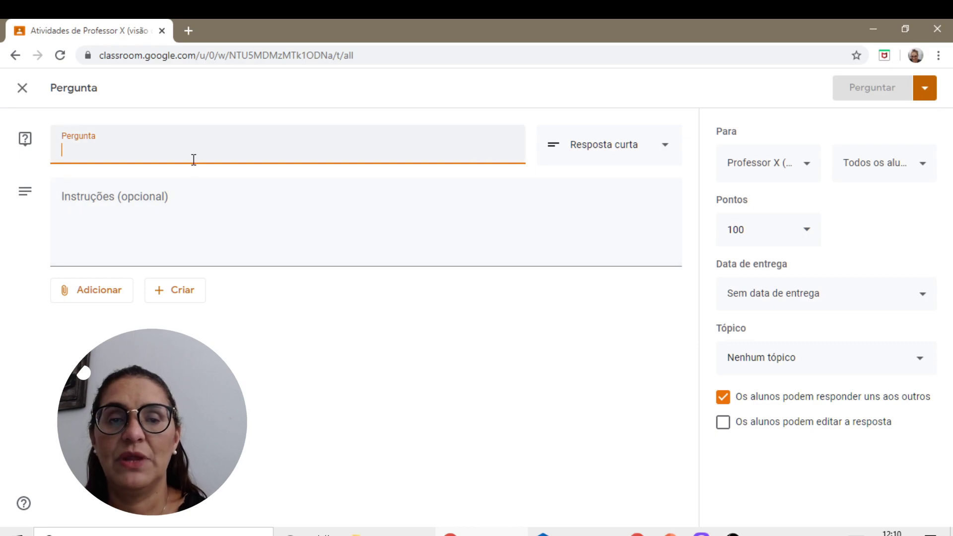
pyautogui.write('PERG')
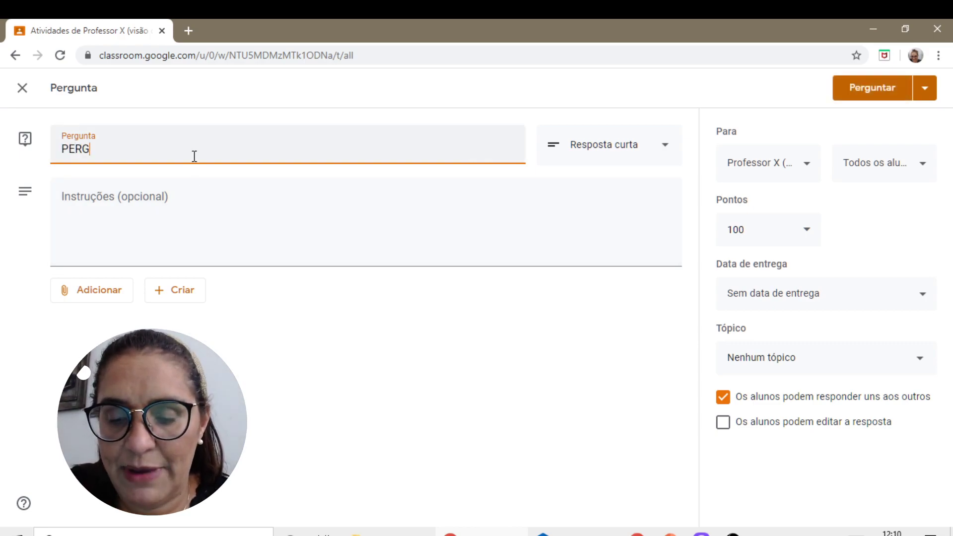
pyautogui.write('UNTA ELABORA ')
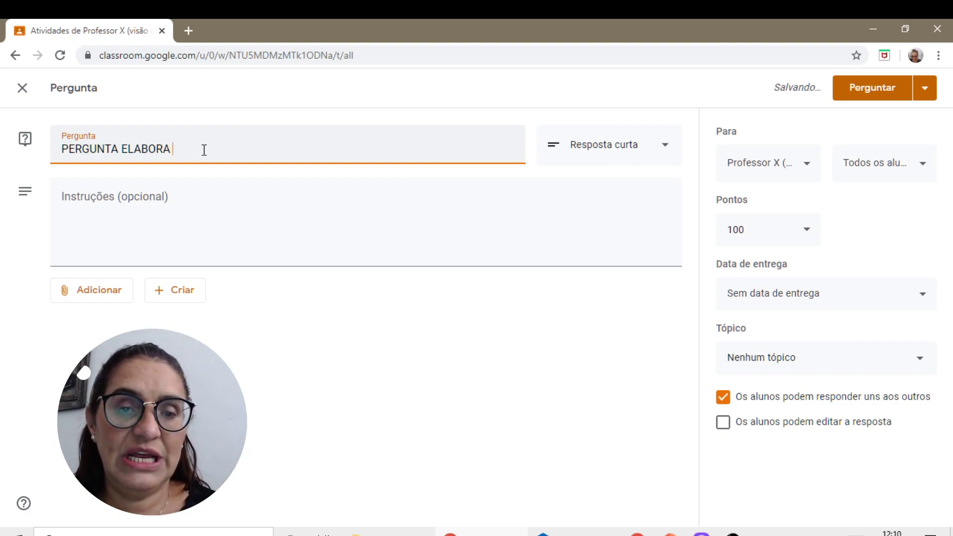
pyautogui.write('DA')
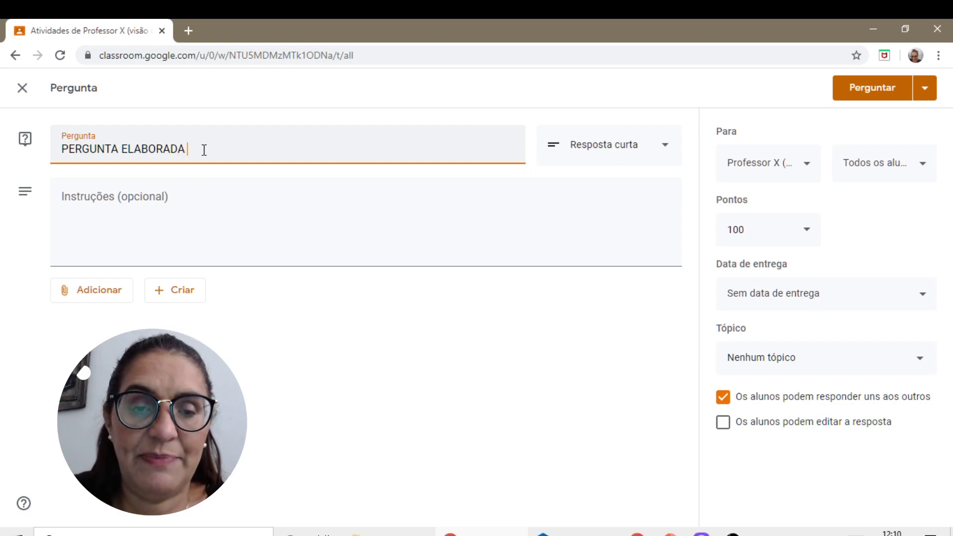
# - Enter the instructions "RESPONDER A PARTIR DA VÍDEO AULA" for the question
pyautogui.click(218, 214)
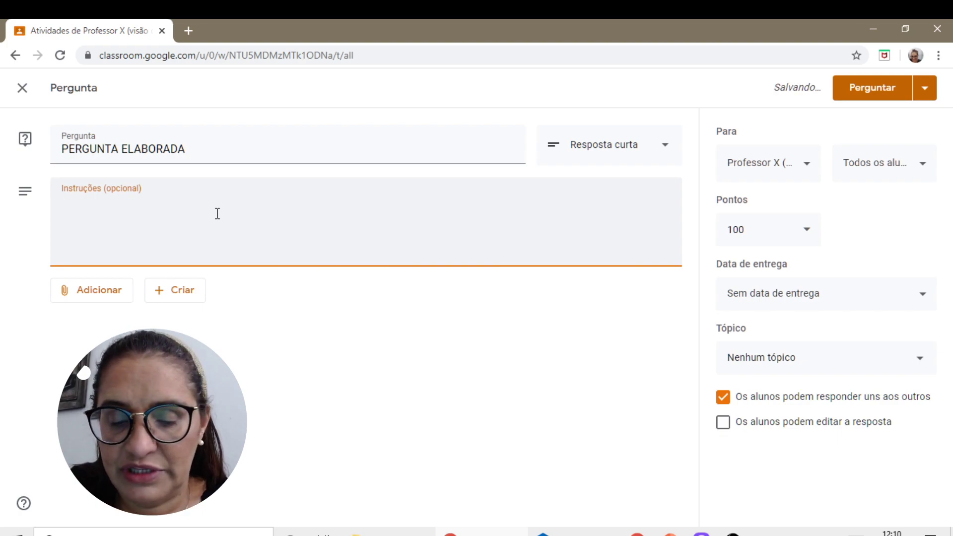
pyautogui.write('RESPONDE ')
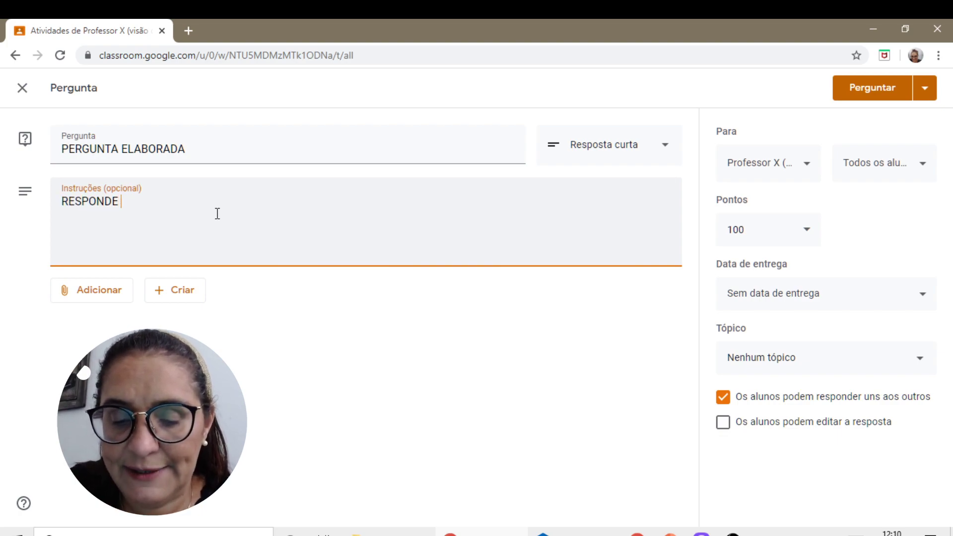
pyautogui.write('R A ')
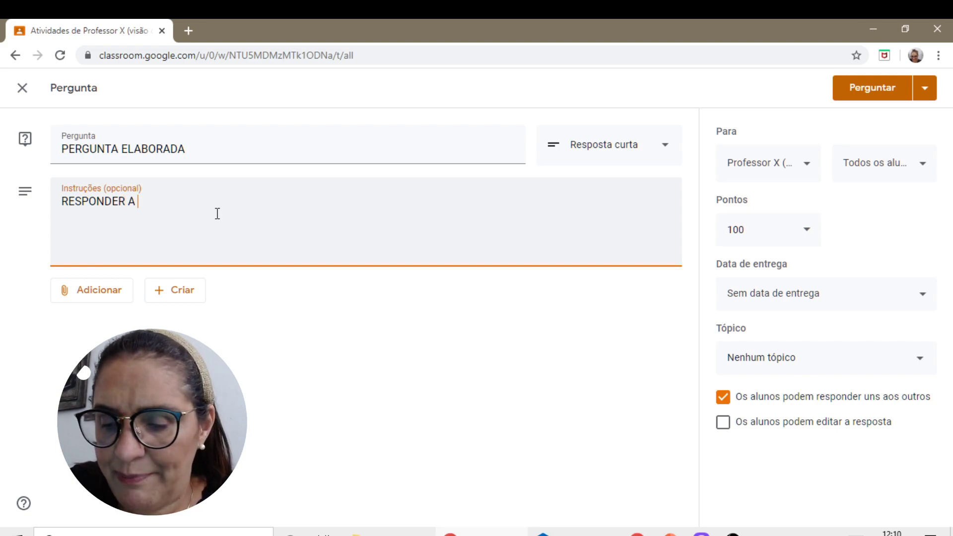
pyautogui.write('PARTIR ')
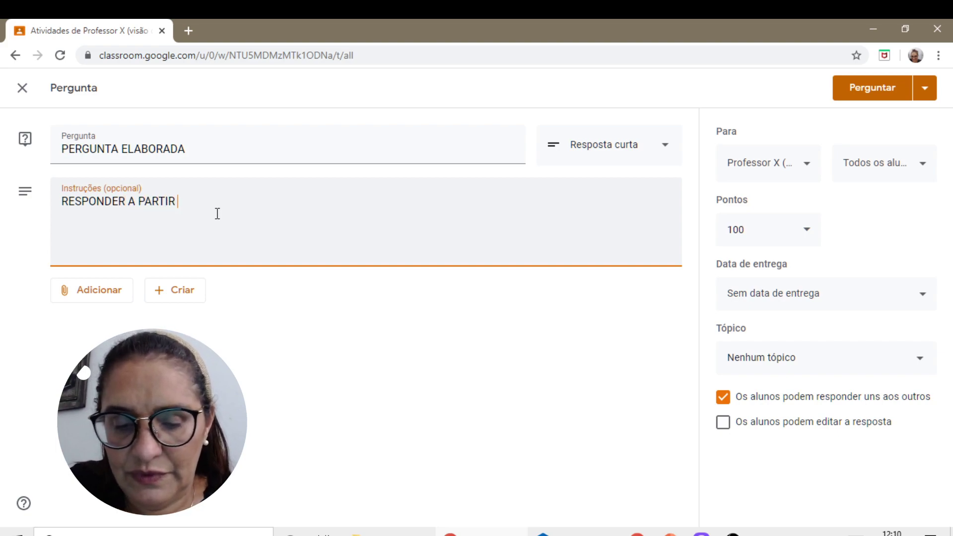
pyautogui.write('DA VÍDEO A')
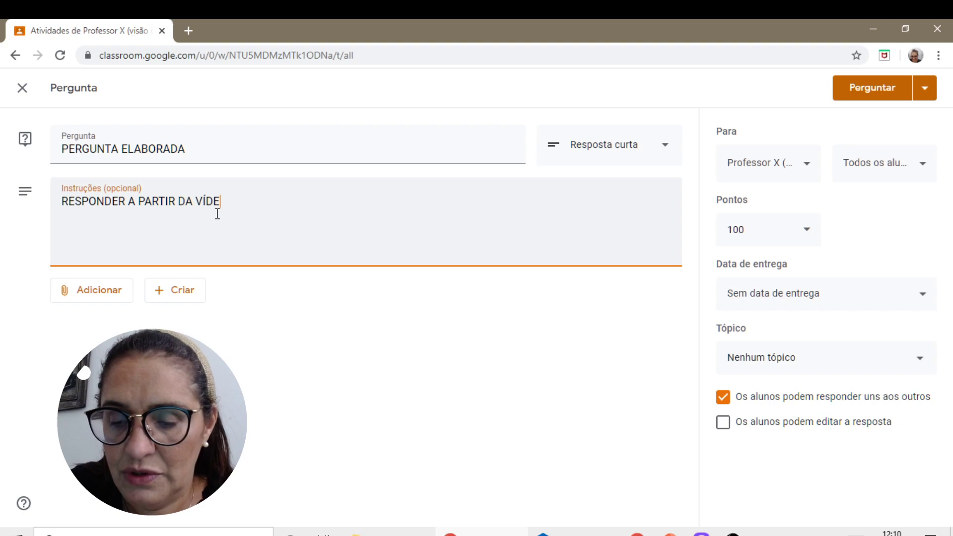
pyautogui.write('ULA')
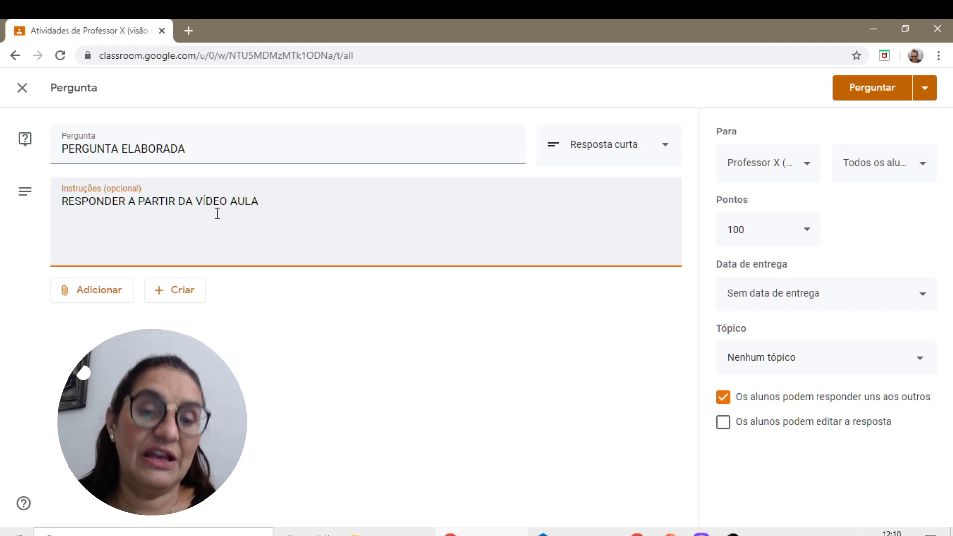
pyautogui.click(105, 298)
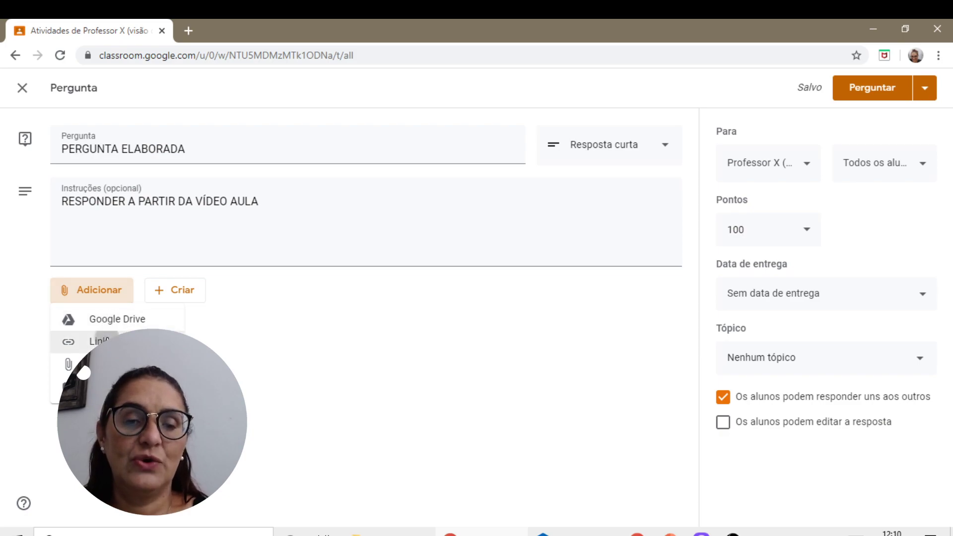
pyautogui.click(84, 341)
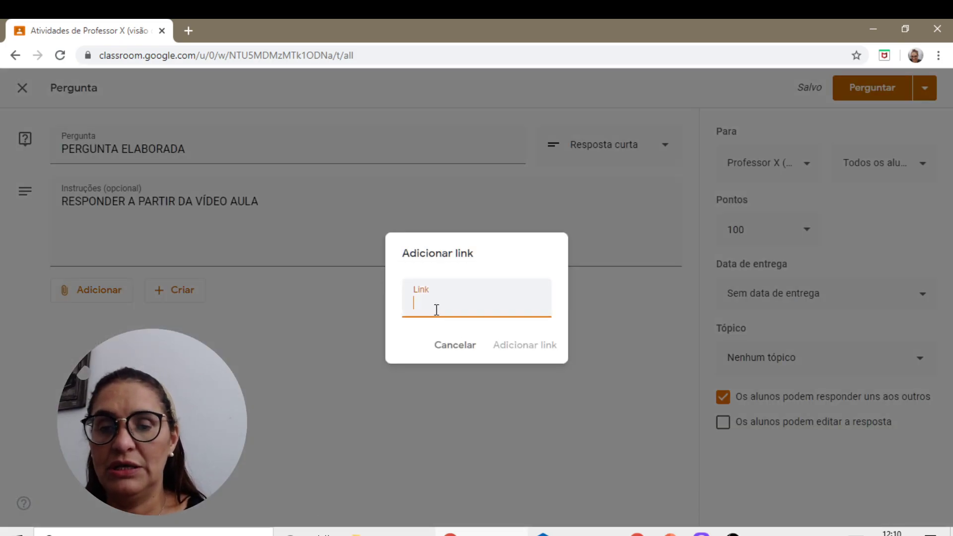
pyautogui.click(466, 353)
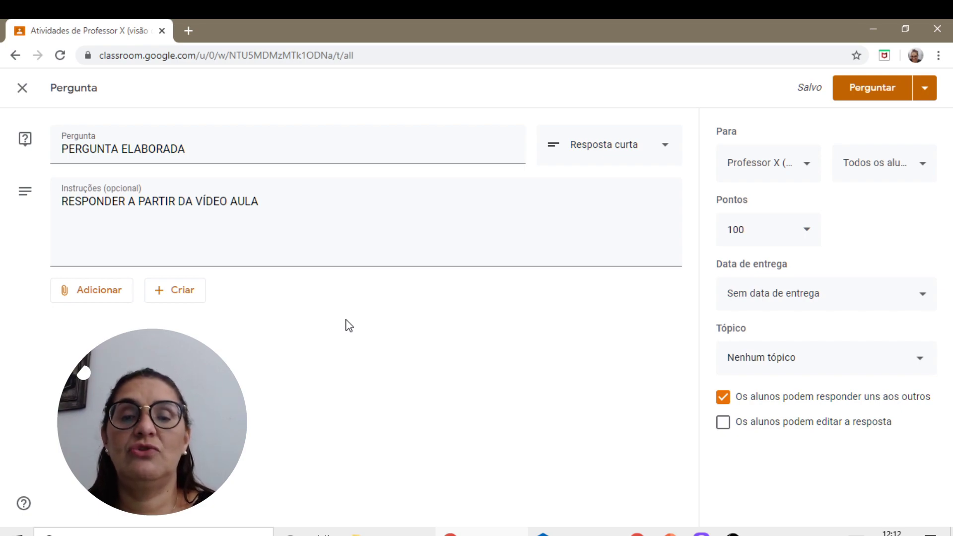
# - Attach the file "Atividade de geografia 2ª anos.pdf" from the computer's atualidades folder to the question
pyautogui.click(92, 298)
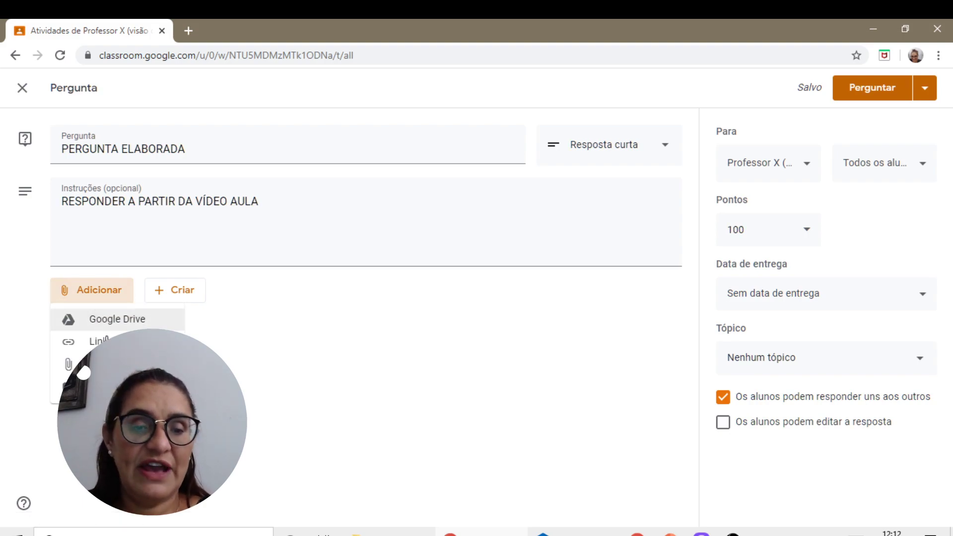
pyautogui.click(83, 367)
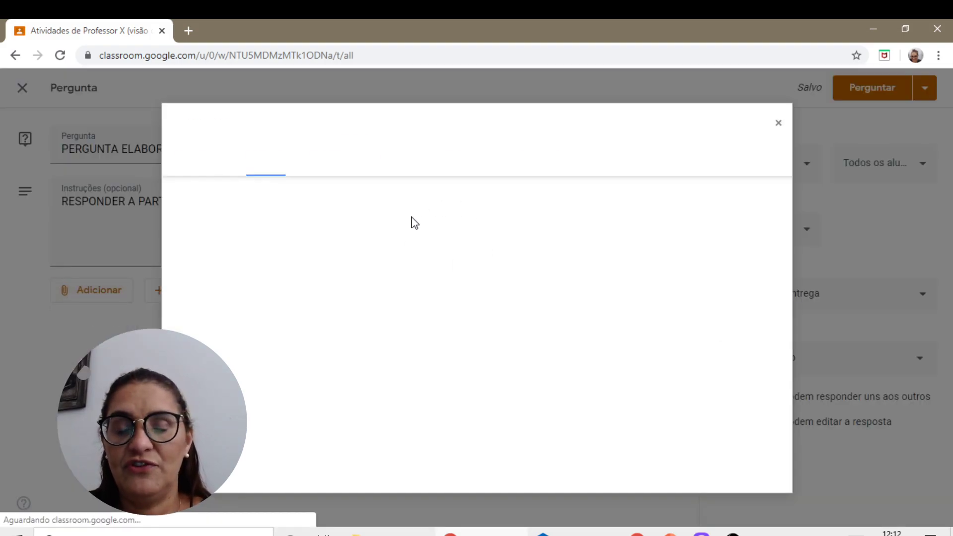
pyautogui.click(454, 311)
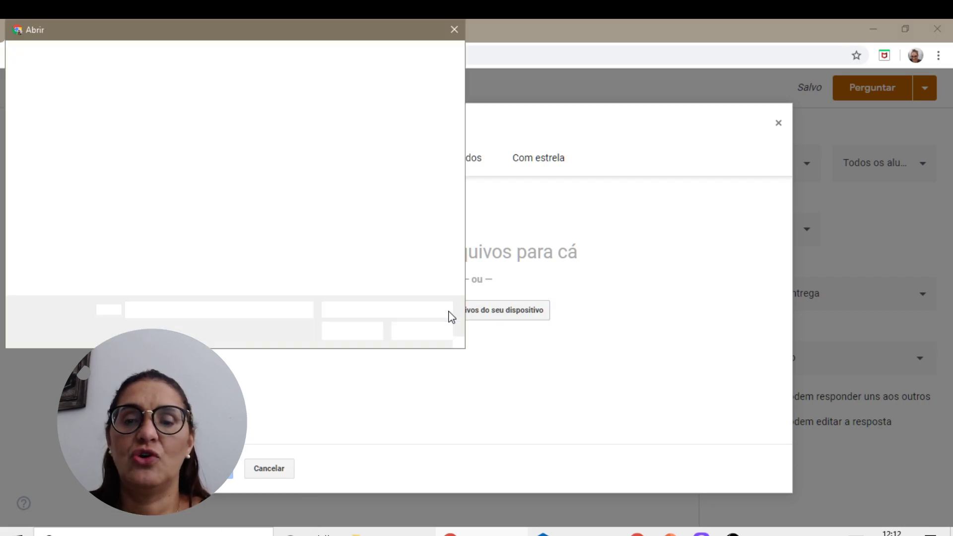
pyautogui.click(218, 248)
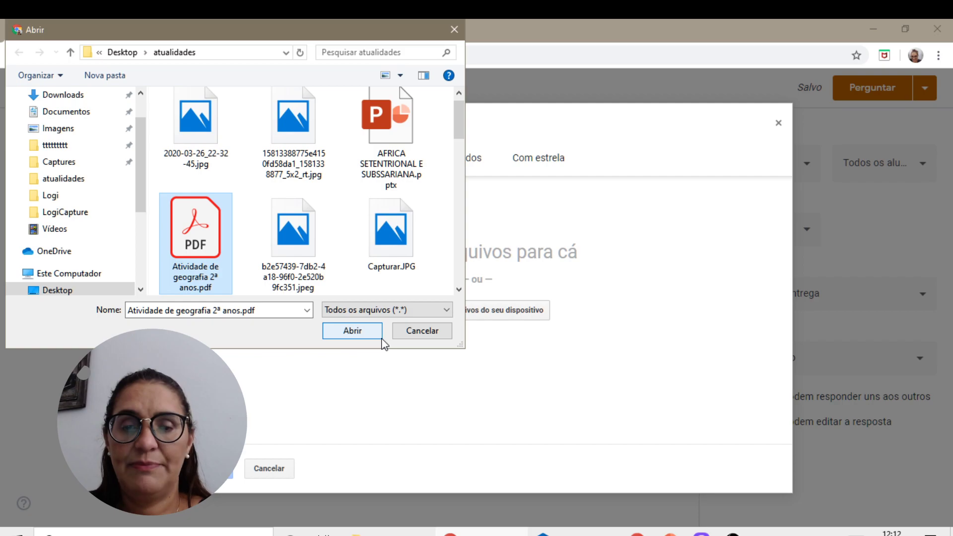
pyautogui.click(370, 337)
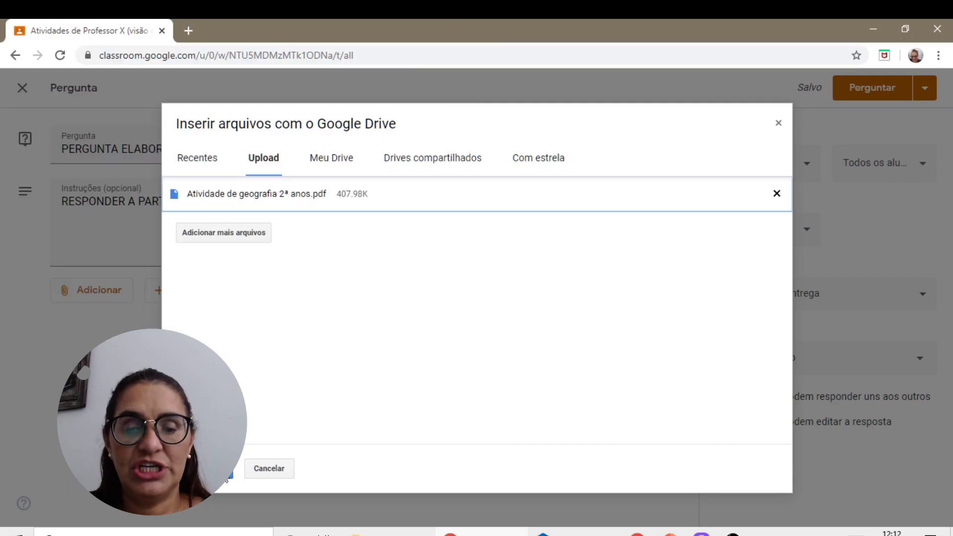
pyautogui.click(226, 478)
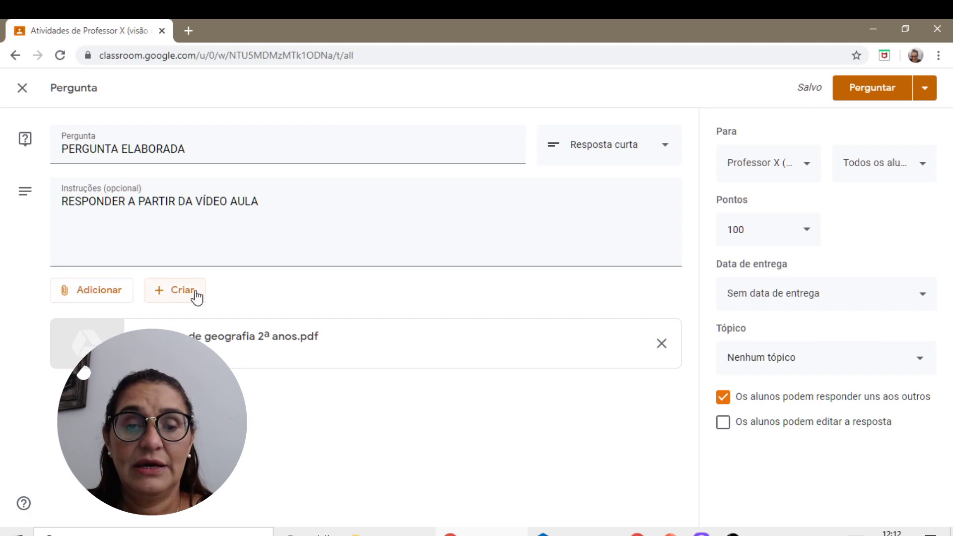
pyautogui.click(190, 294)
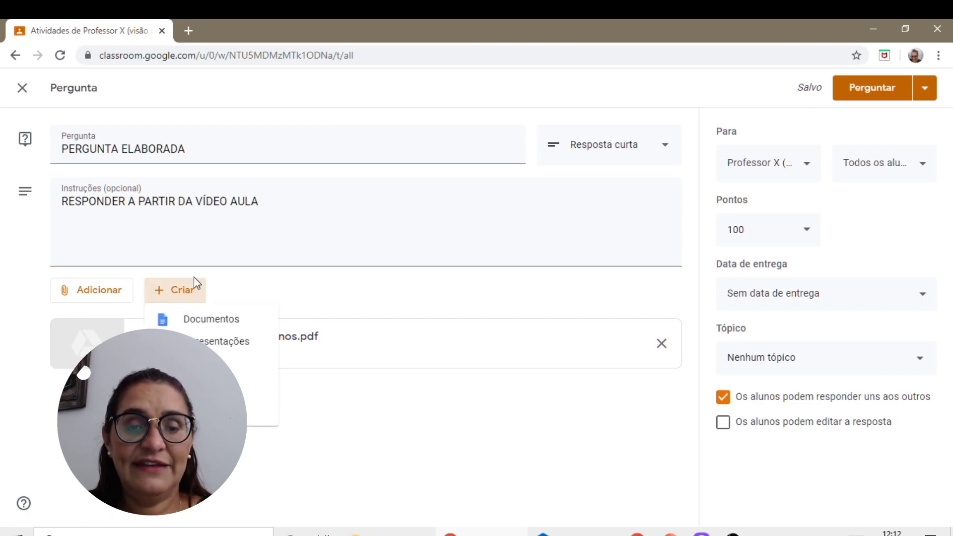
pyautogui.click(318, 310)
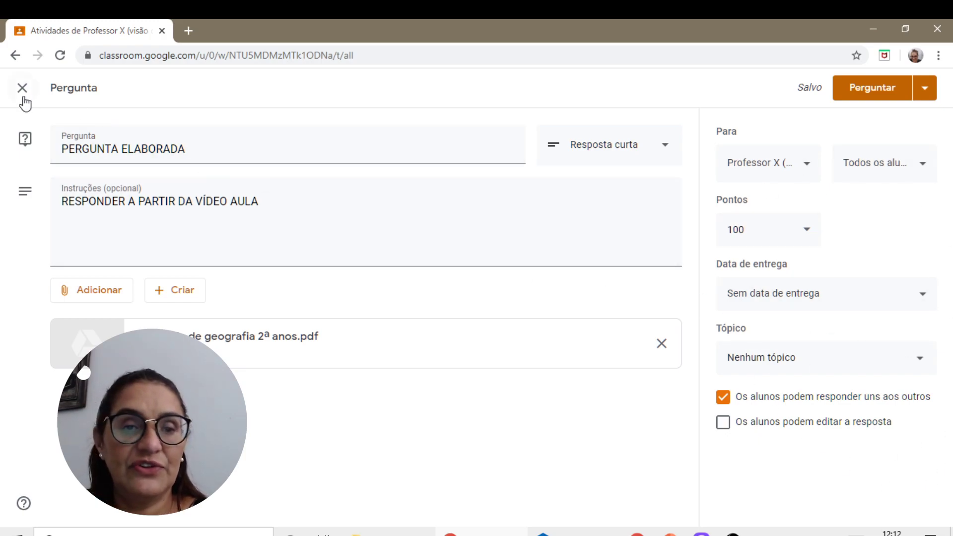
pyautogui.moveTo(49, 88); pyautogui.dragTo(134, 97)
# - Add the Amenidades class as a second recipient of the question and set the points to "Sem nota"
pyautogui.click(807, 170)
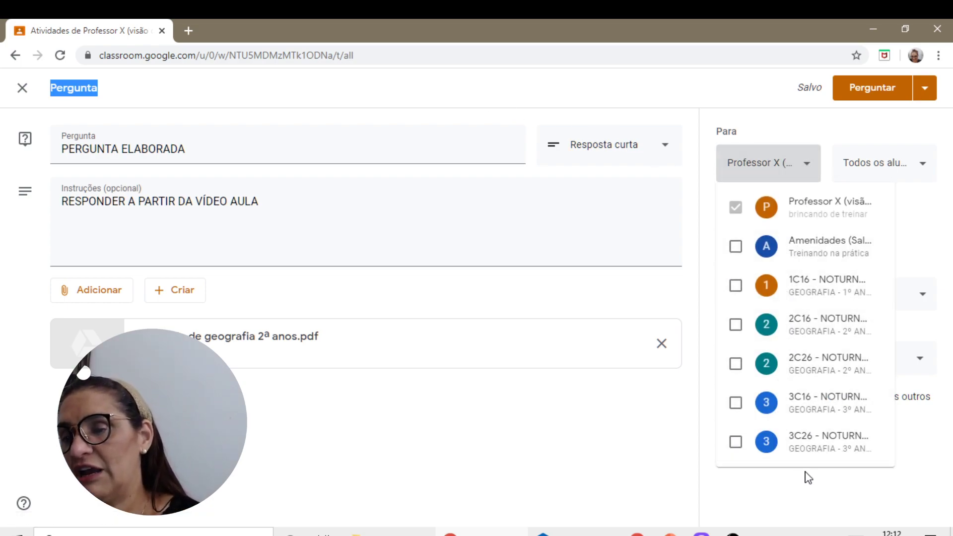
pyautogui.click(830, 253)
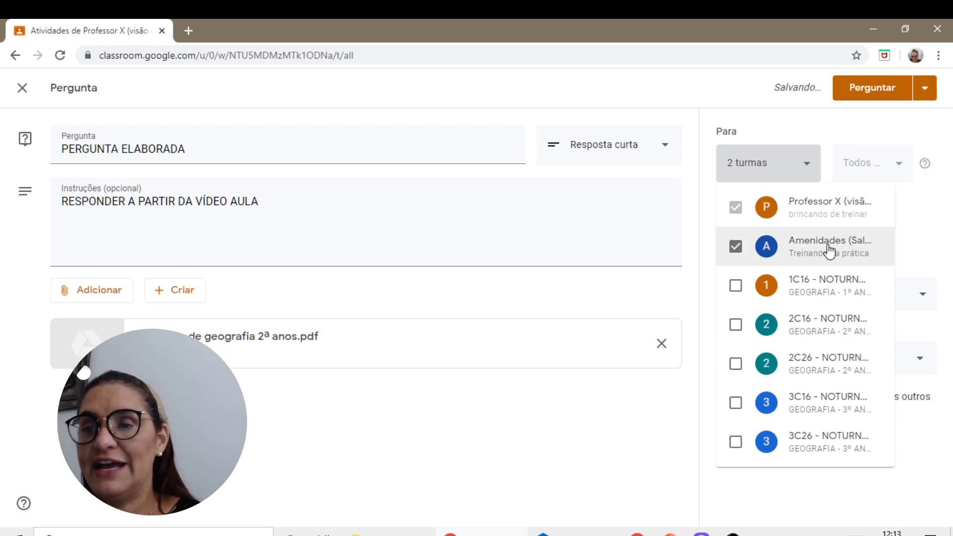
pyautogui.click(750, 130)
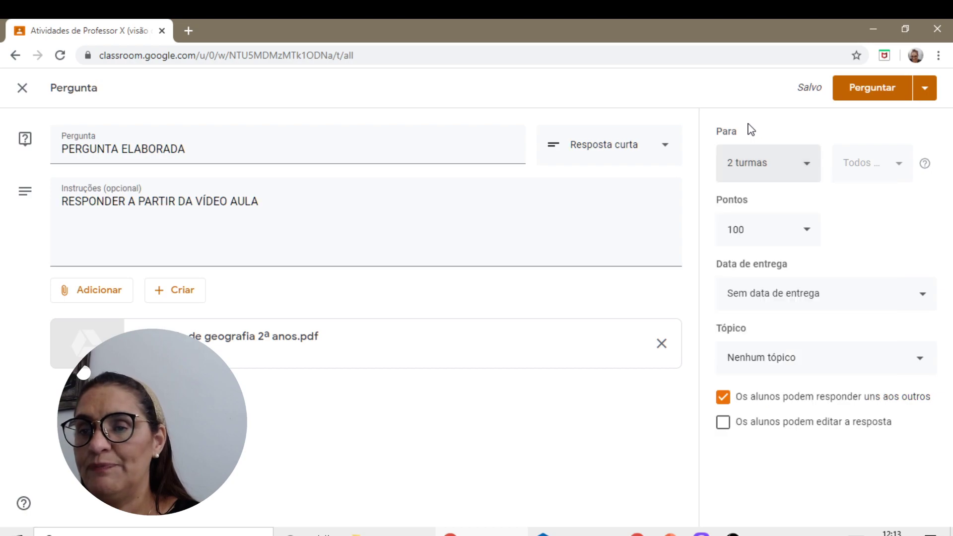
pyautogui.click(805, 237)
pyautogui.click(749, 264)
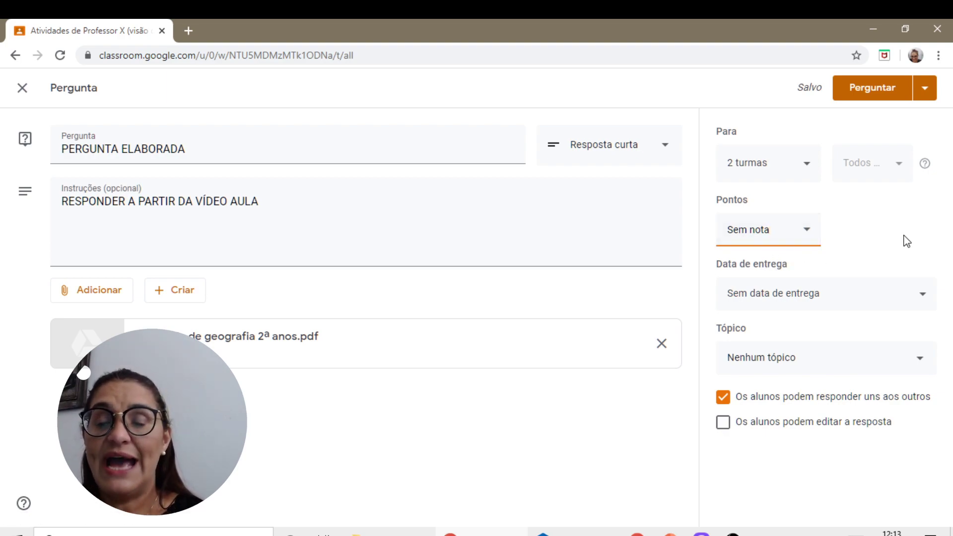
# - Set the question's due date to 2 de abr. de 2020 with the time 10:00
pyautogui.click(897, 300)
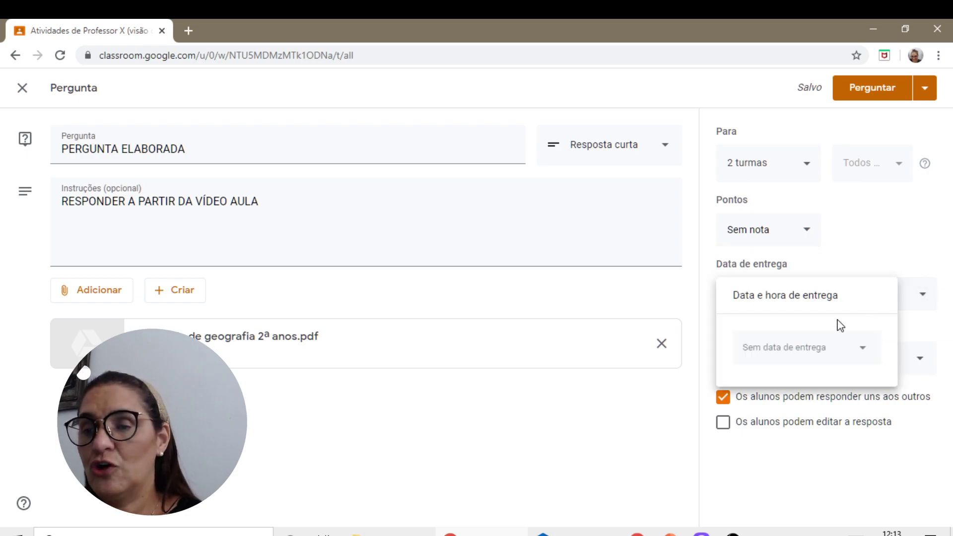
pyautogui.click(860, 352)
pyautogui.click(835, 417)
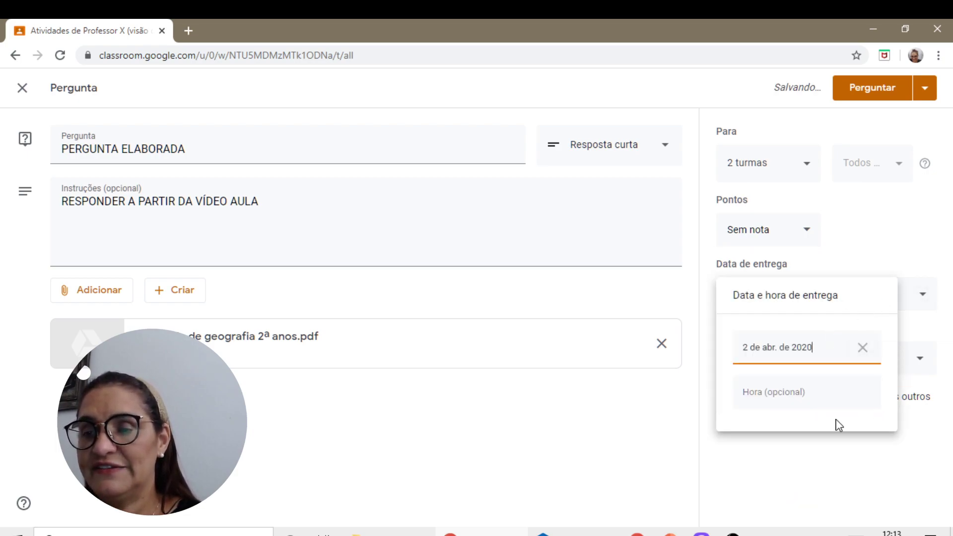
pyautogui.click(794, 392)
pyautogui.write('10:-')
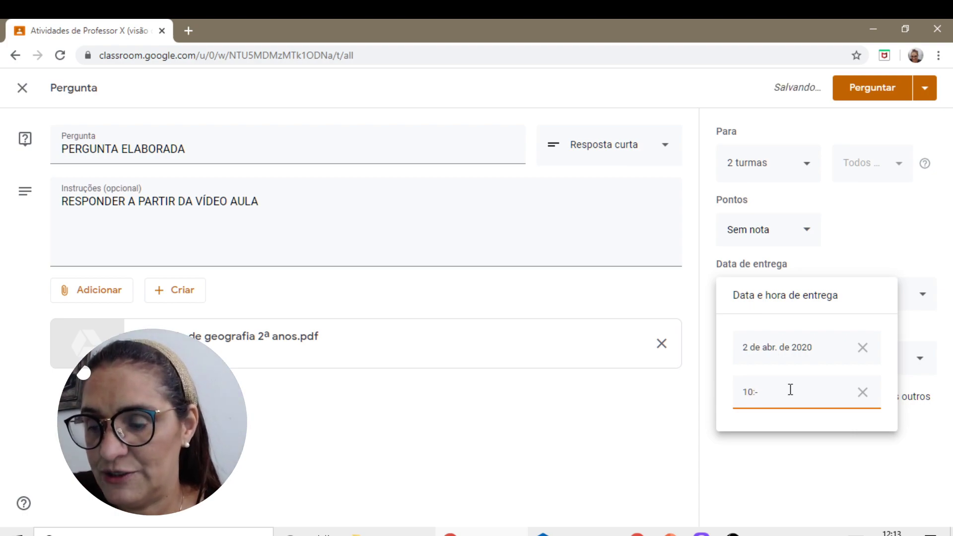
pyautogui.press('BackSpace')
pyautogui.write('00')
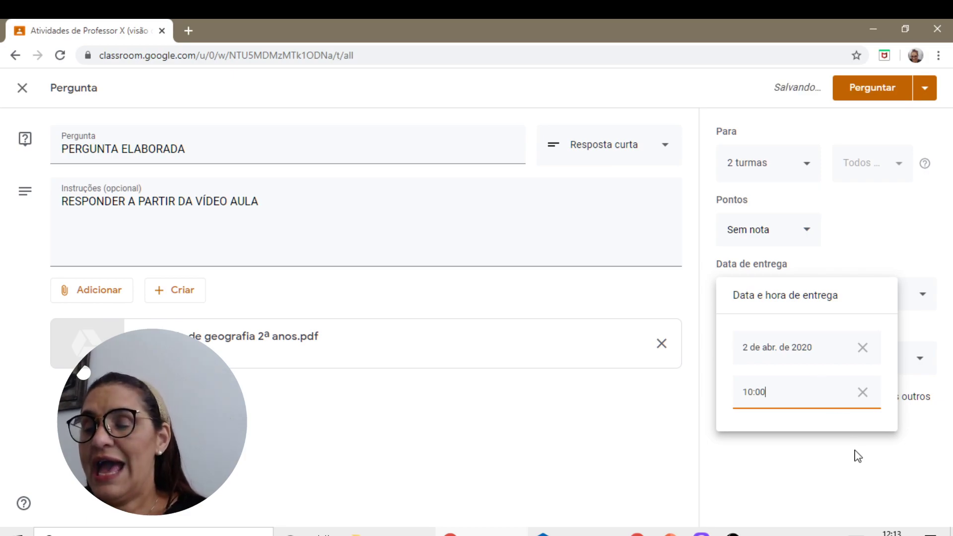
pyautogui.click(859, 469)
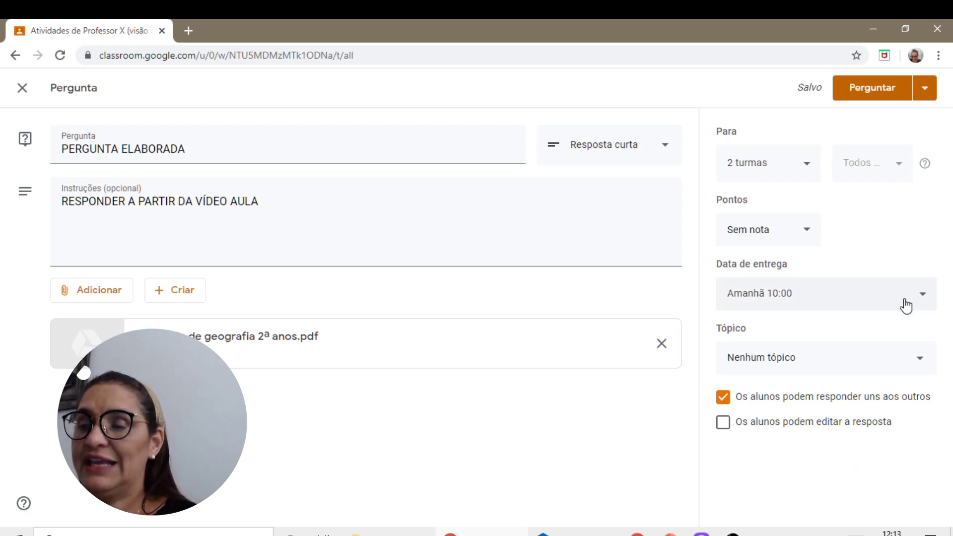
# - Assign the topic "ATIVIDADES DAS AULAS ONLINE" and switch the option for students to reply to each other off and back on
pyautogui.click(919, 367)
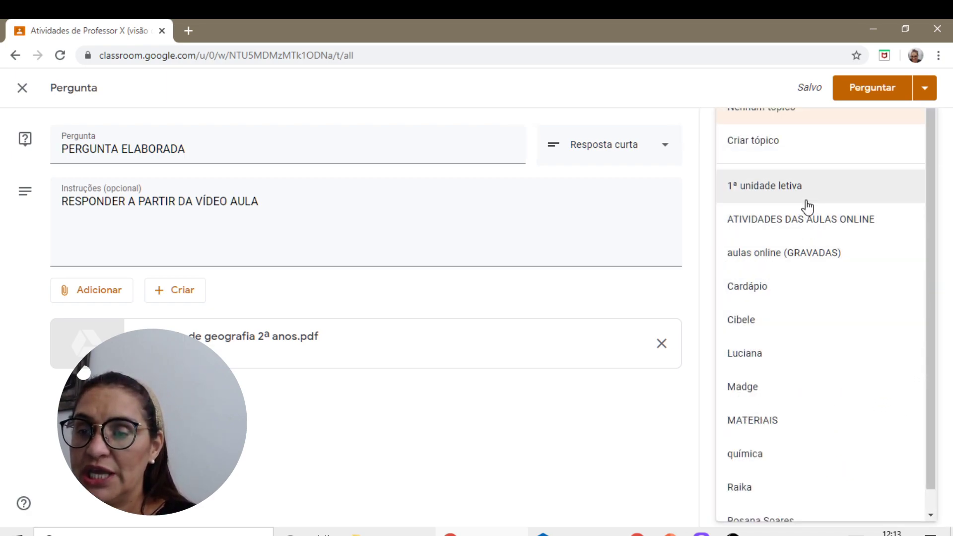
pyautogui.click(813, 226)
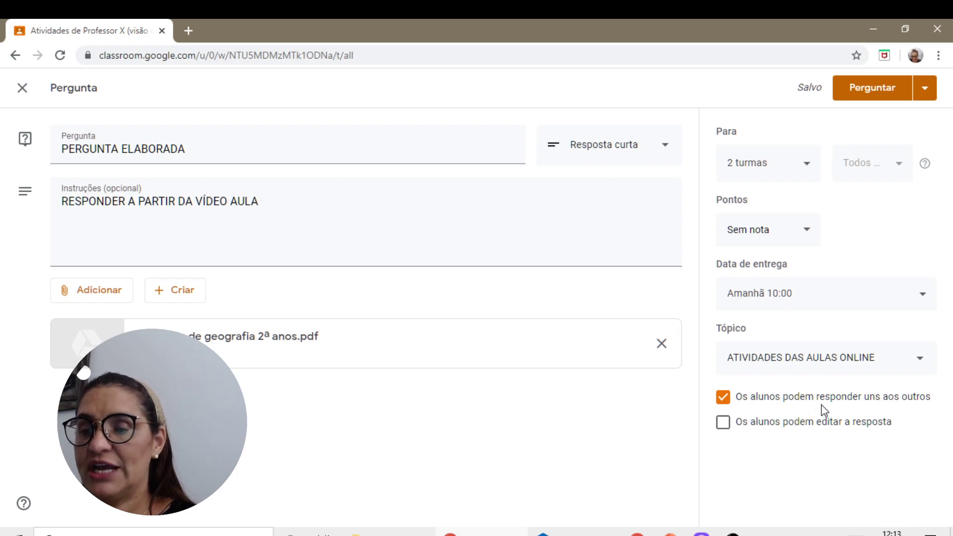
pyautogui.click(723, 397)
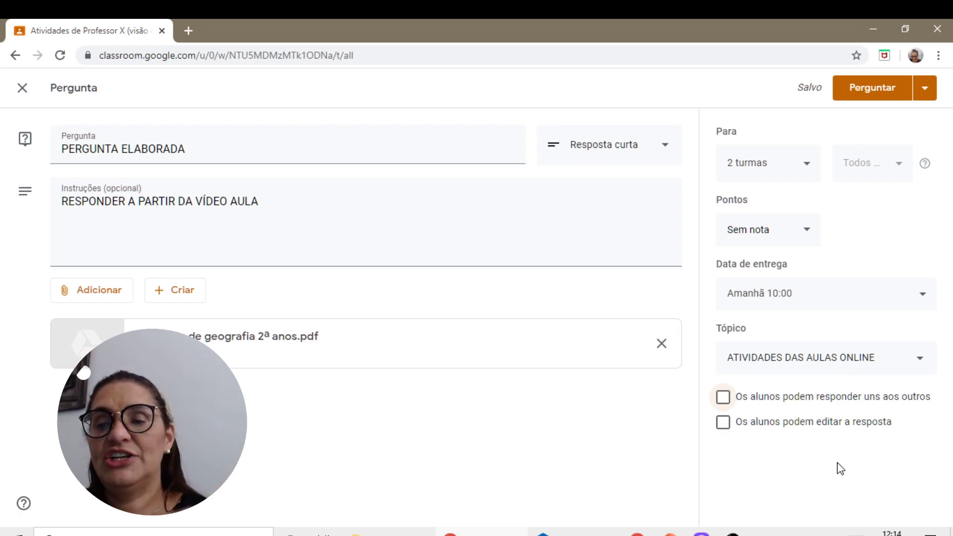
pyautogui.click(726, 403)
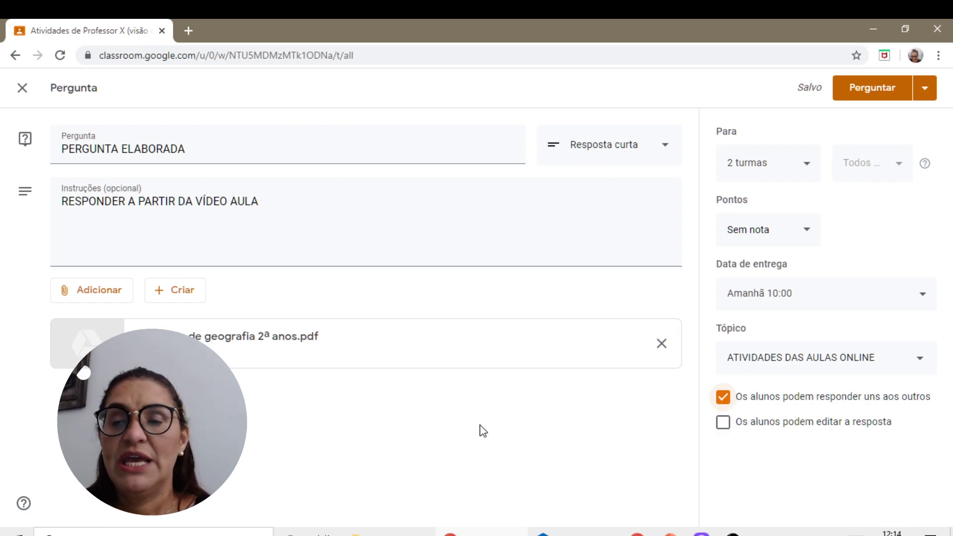
pyautogui.click(927, 89)
pyautogui.click(545, 387)
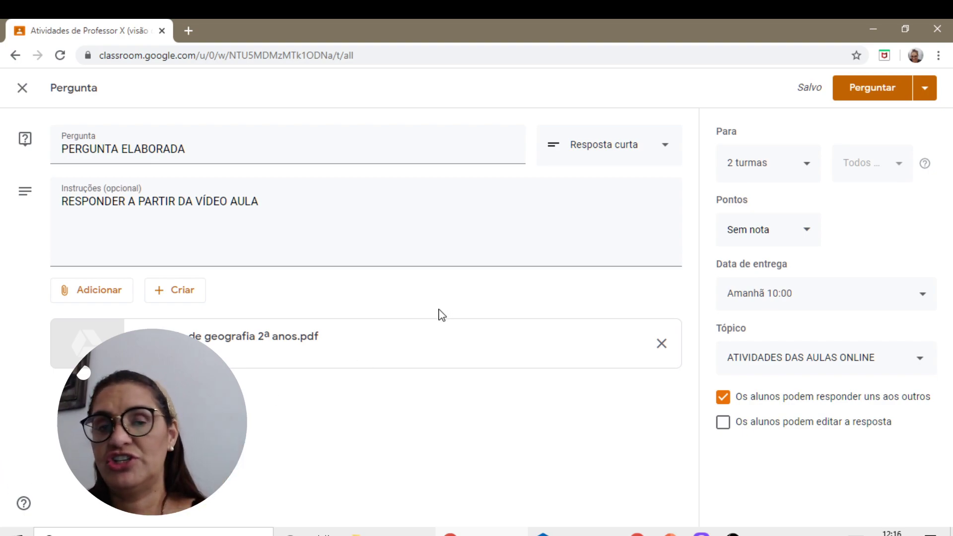
pyautogui.click(185, 298)
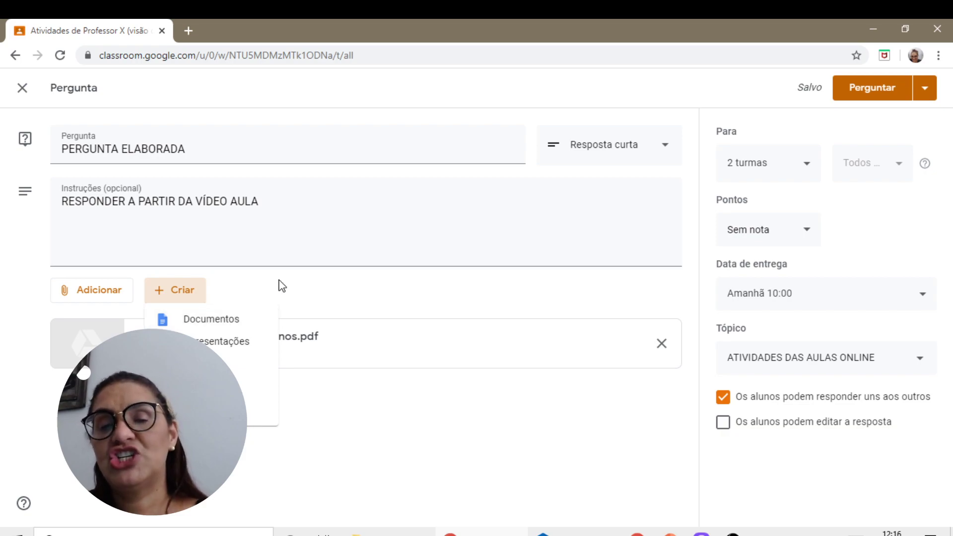
pyautogui.click(257, 301)
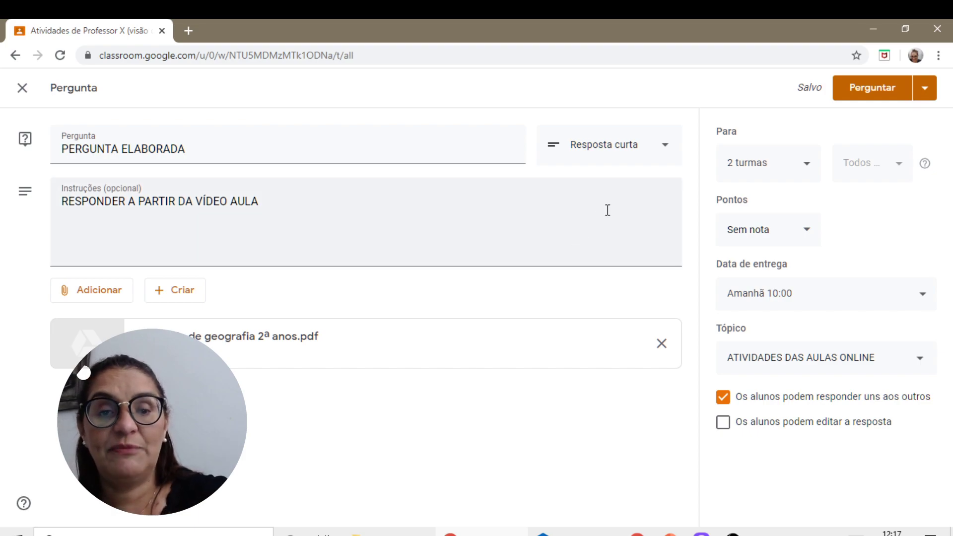
# - Change the question type to "Múltipla escolha"
pyautogui.click(662, 148)
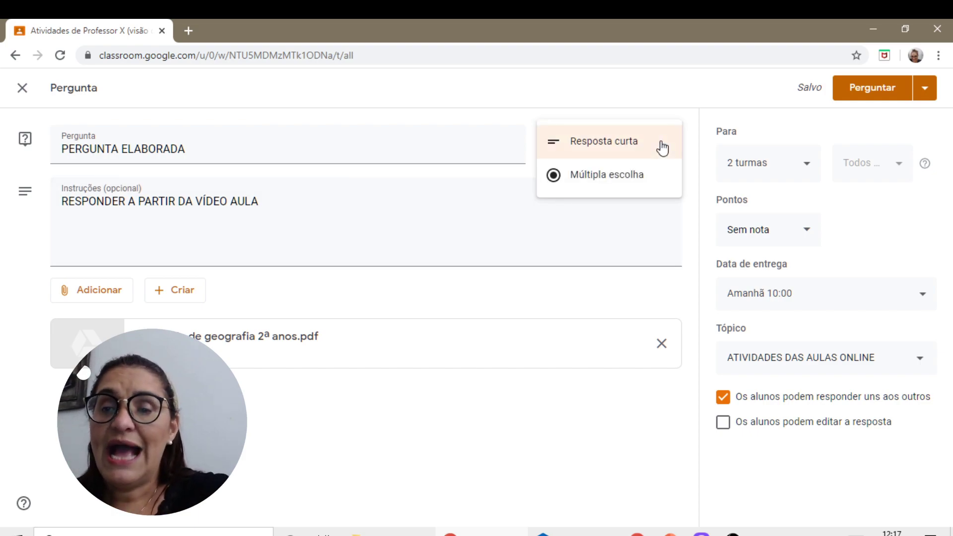
pyautogui.click(638, 177)
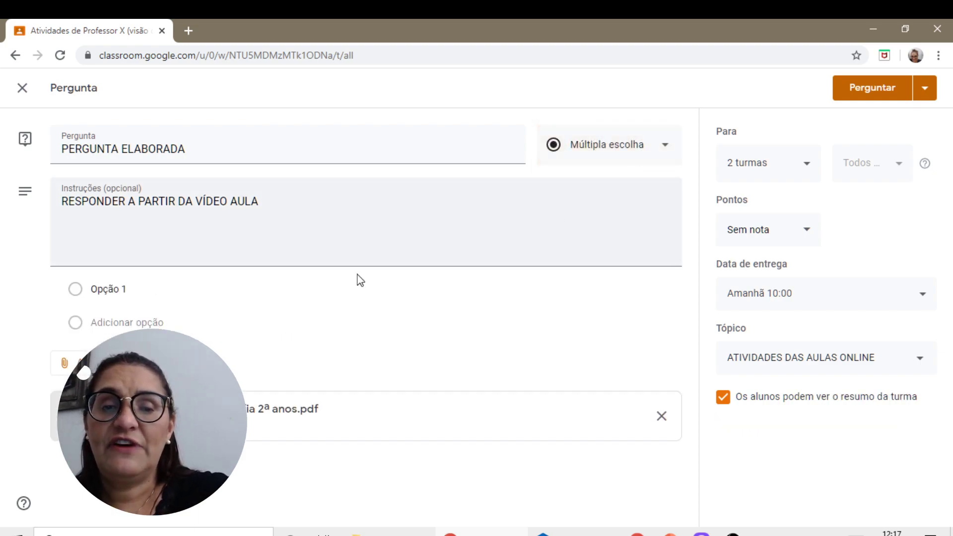
# - Replace the first answer option's default text with "RES", then clear it so the option is blank
pyautogui.click(101, 289)
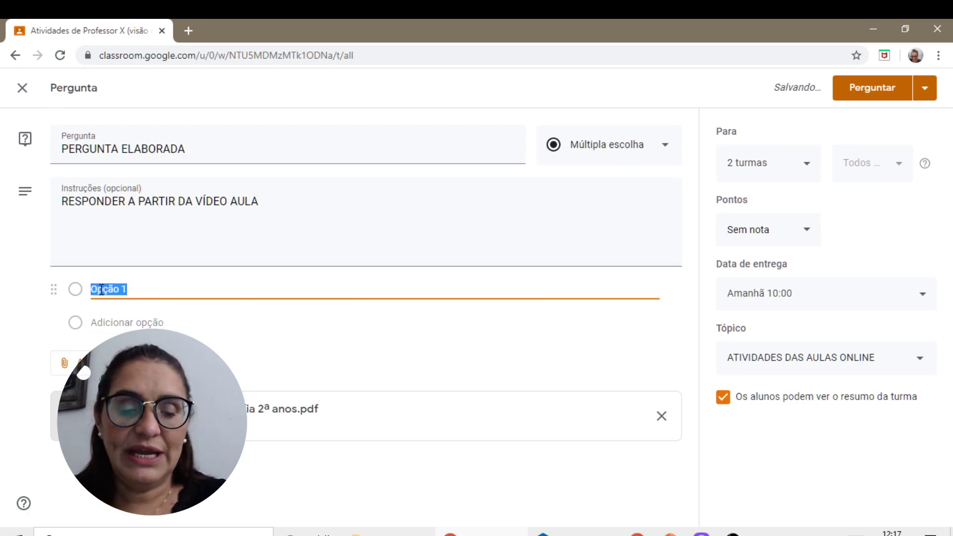
pyautogui.write('RES')
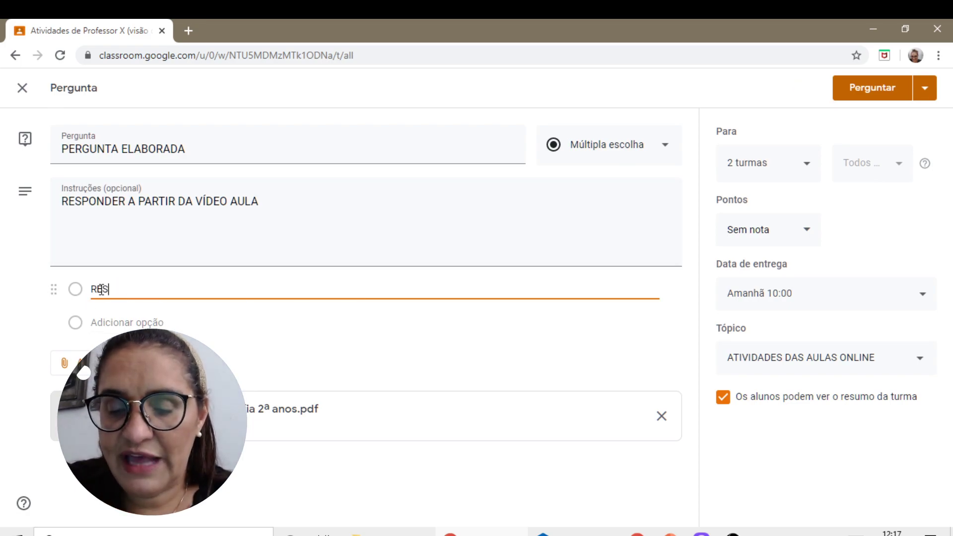
pyautogui.press('BackSpace')
pyautogui.press('BackSpace')
pyautogui.press('BackSpace')
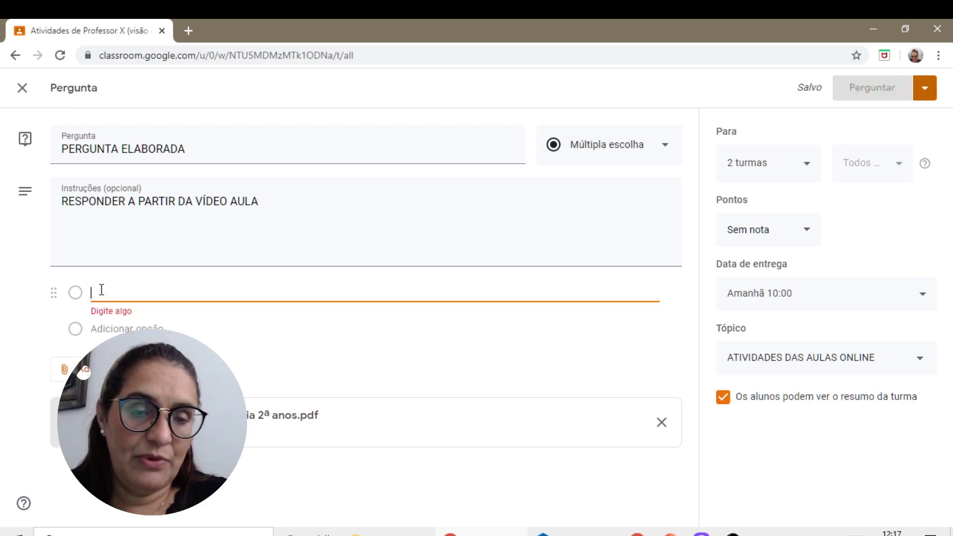
# - Add four more answer options below the first one and close the question, leaving it as a draft
pyautogui.click(133, 328)
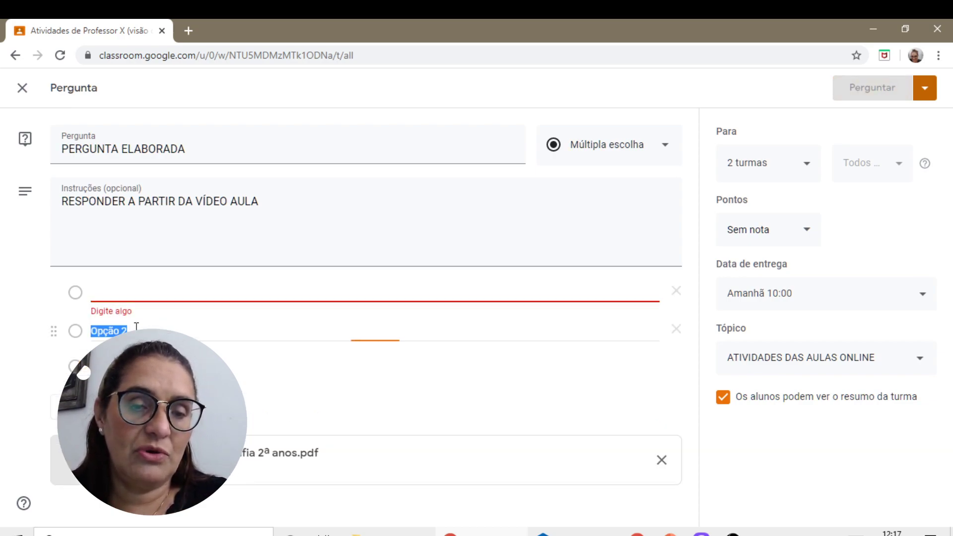
pyautogui.click(136, 294)
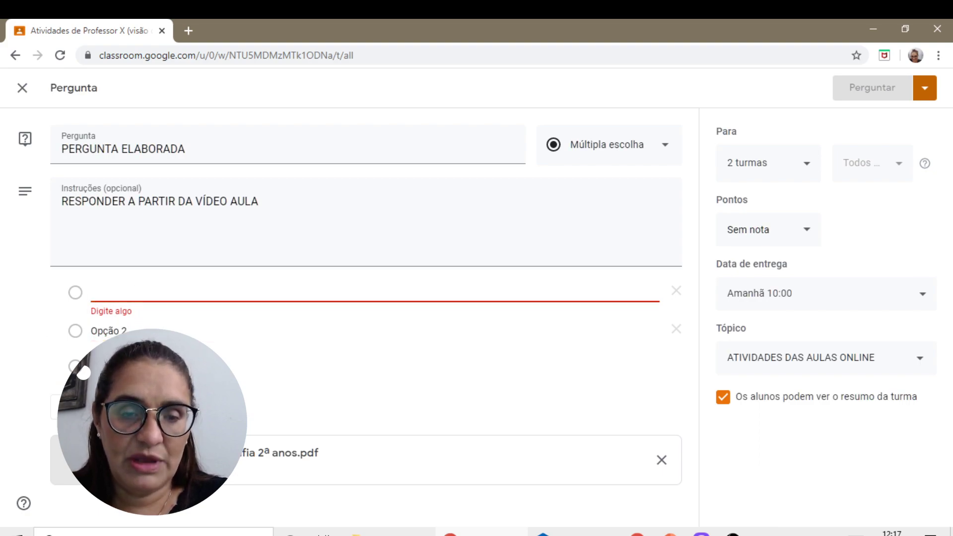
pyautogui.click(119, 368)
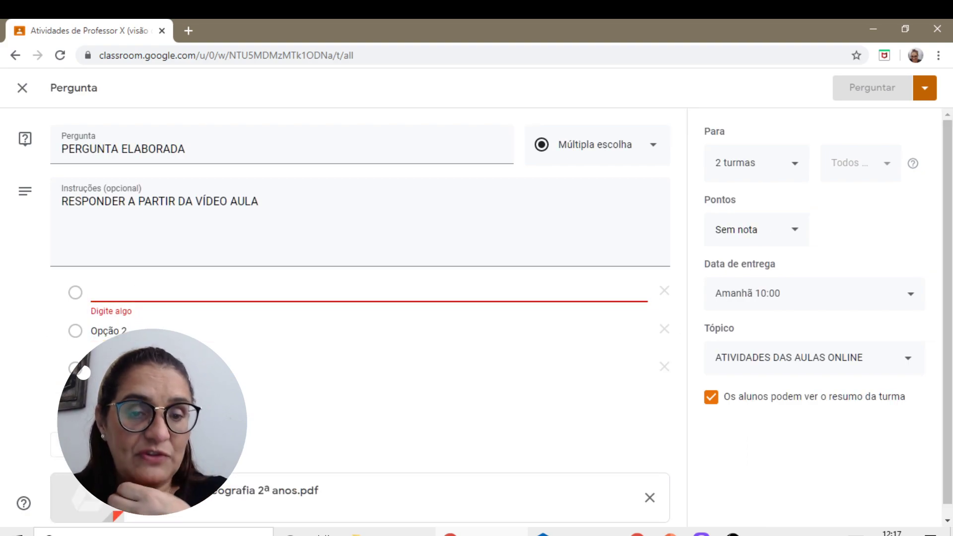
pyautogui.click(119, 405)
pyautogui.click(119, 442)
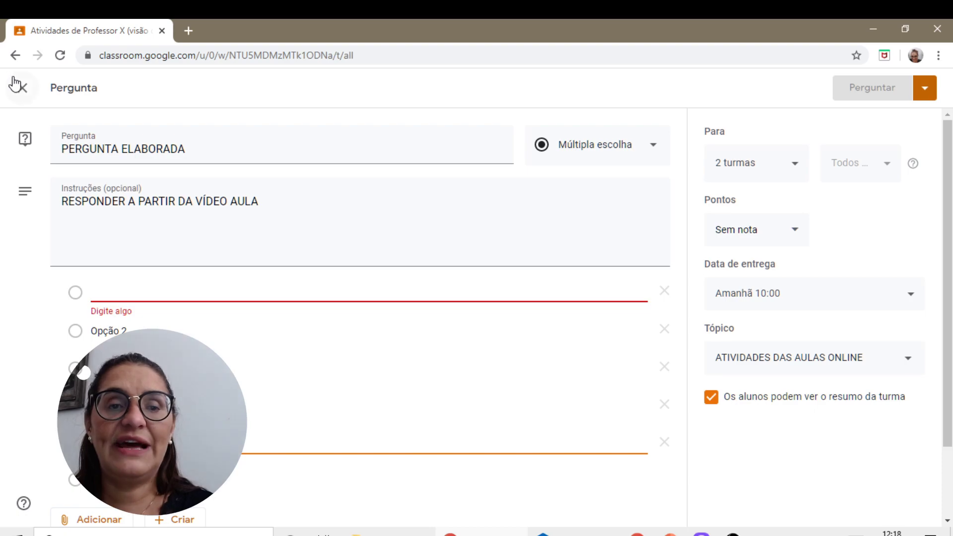
pyautogui.click(23, 88)
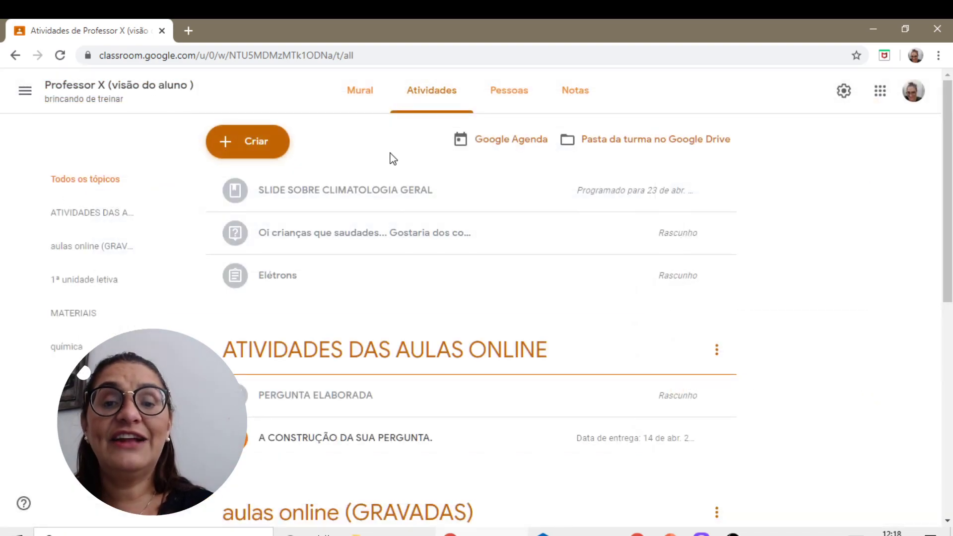
# - Open the choices for creating a new item in Atividades
pyautogui.click(252, 143)
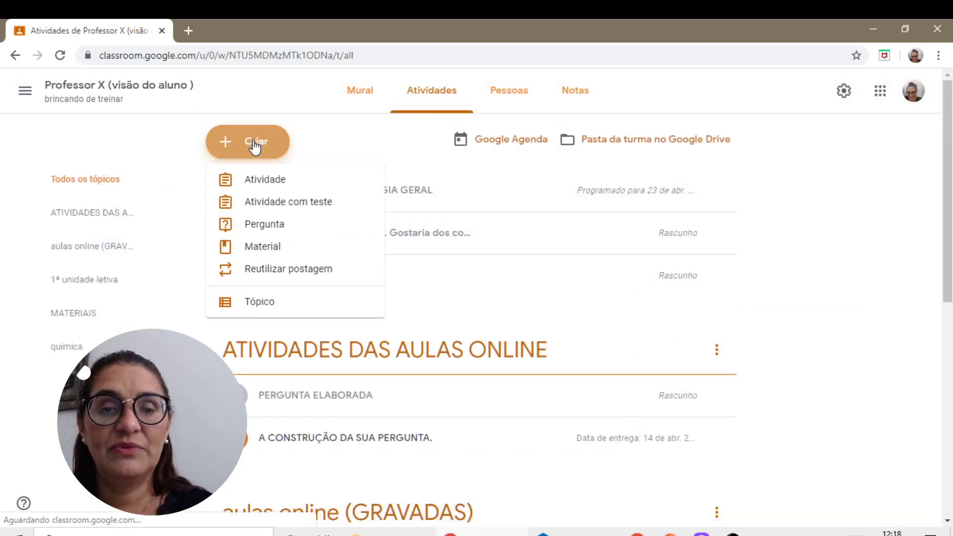